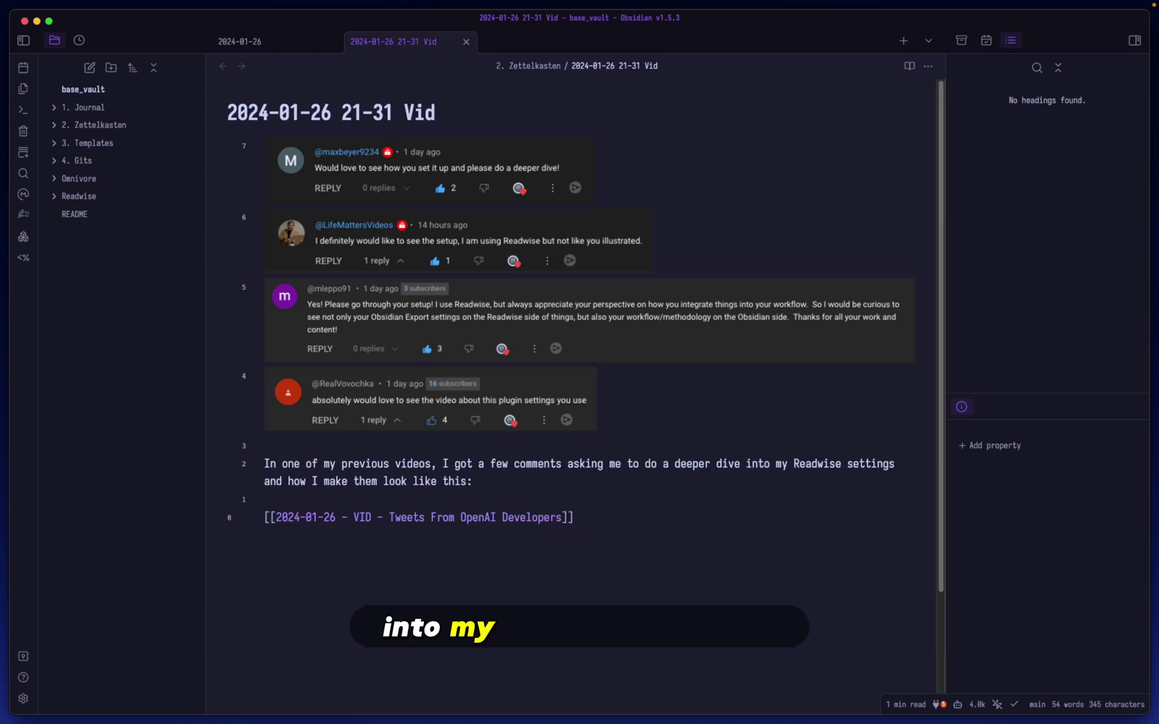
# Step: Open the linked note '2024-01-26 - VID - Tweets From OpenAI Developers' from the video notes
pyautogui.keyDown('super'); pyautogui.click(515, 517); pyautogui.keyUp('super')
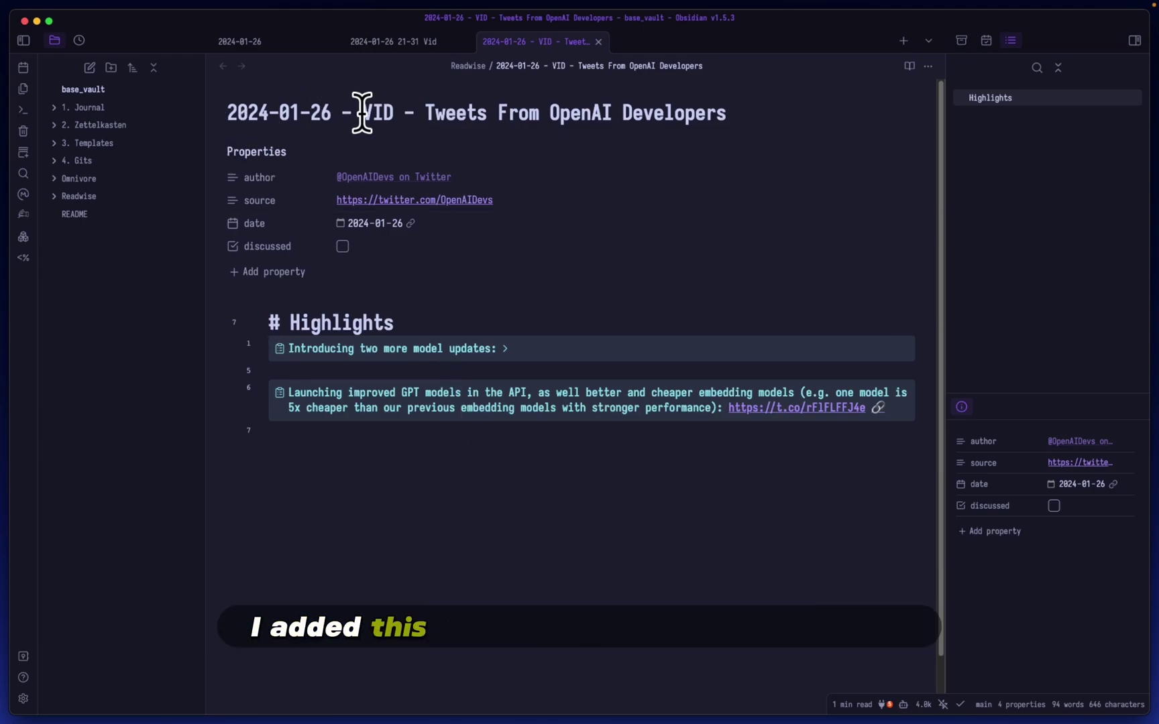
# Step: Highlight the 'VID -' prefix, then the 'Tweets From OpenAI Developers' part of the note title
pyautogui.moveTo(362, 113); pyautogui.dragTo(425, 113)
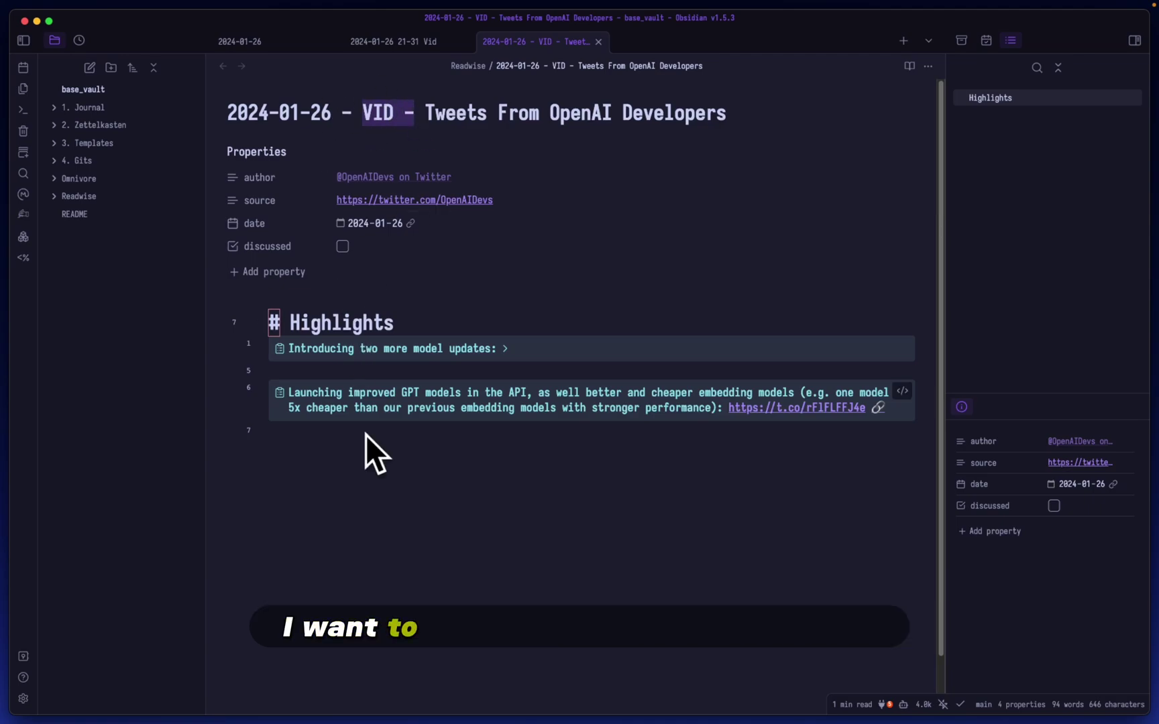
pyautogui.click(422, 110)
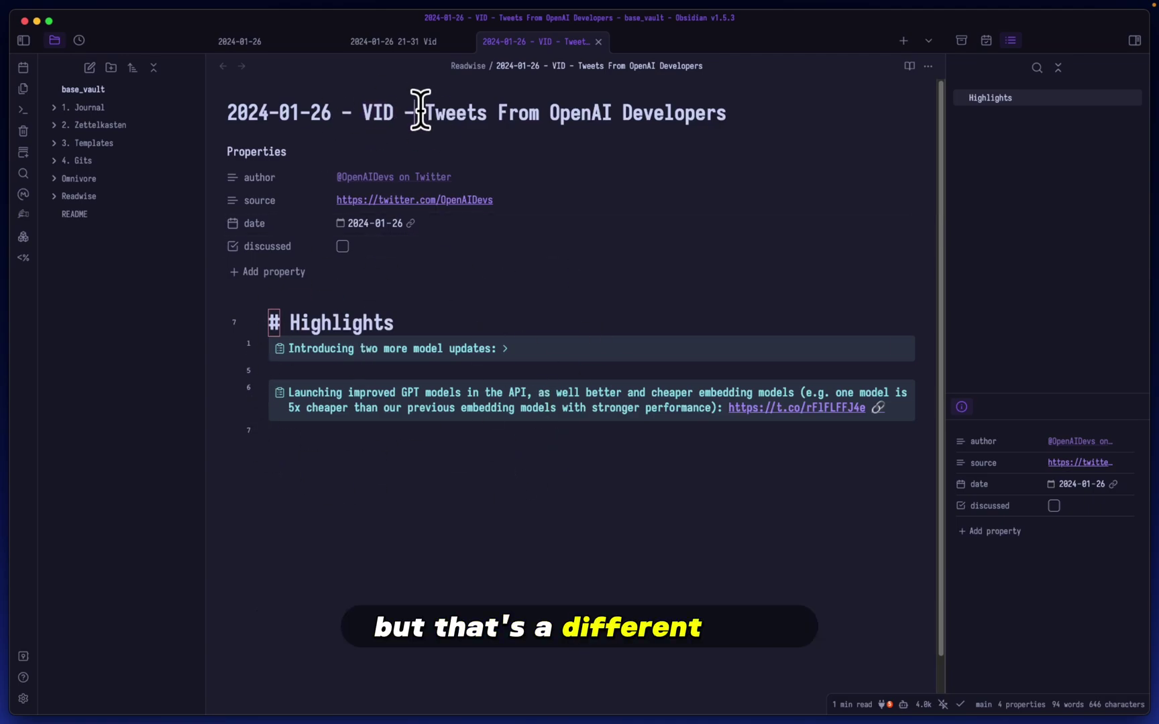
pyautogui.moveTo(427, 124); pyautogui.dragTo(740, 112)
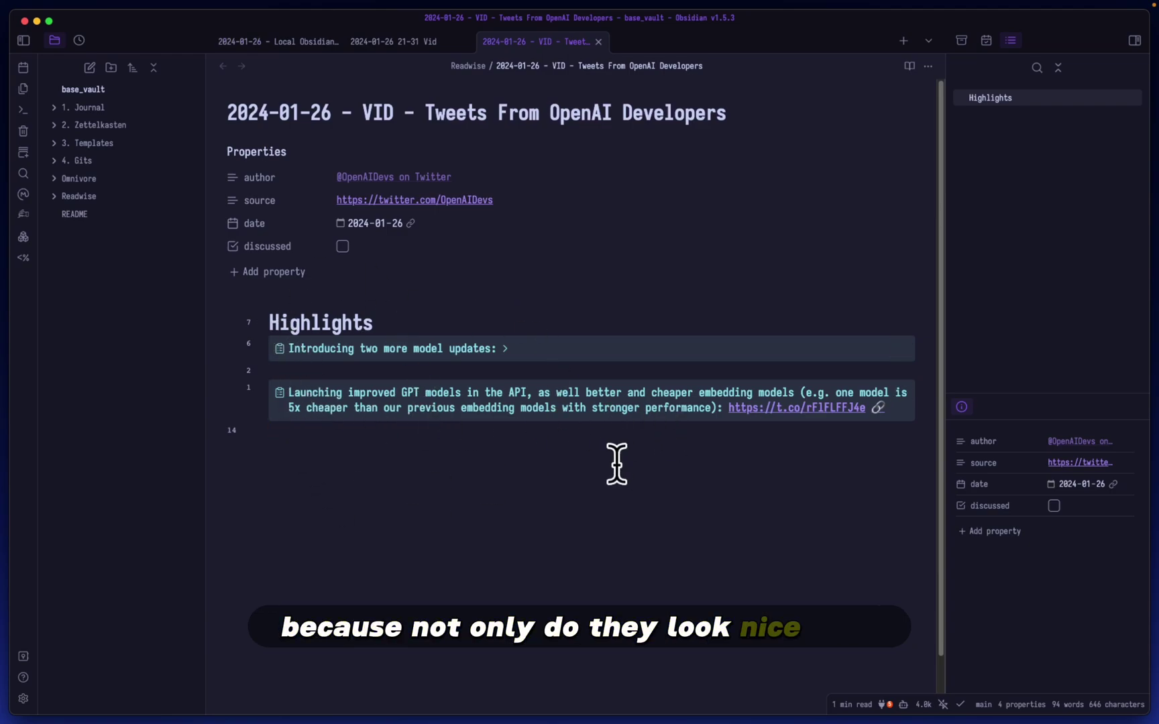
# Step: Expand the first highlight and open the original tweet in the browser
pyautogui.click(504, 349)
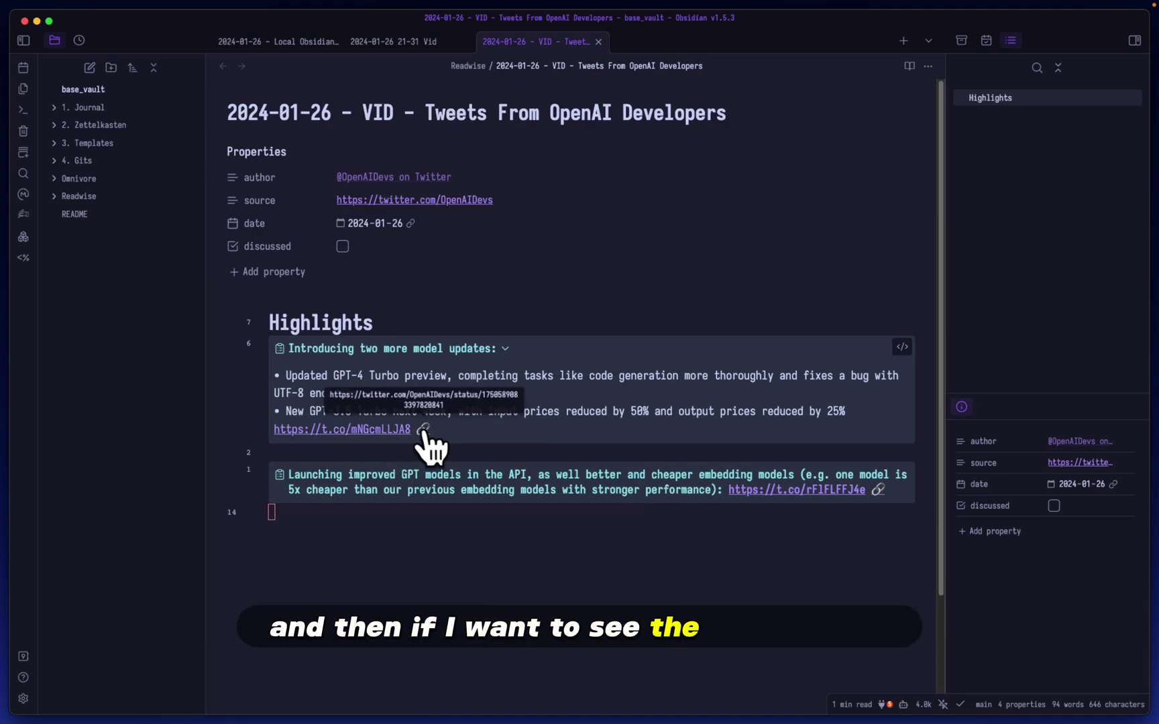
pyautogui.click(406, 429)
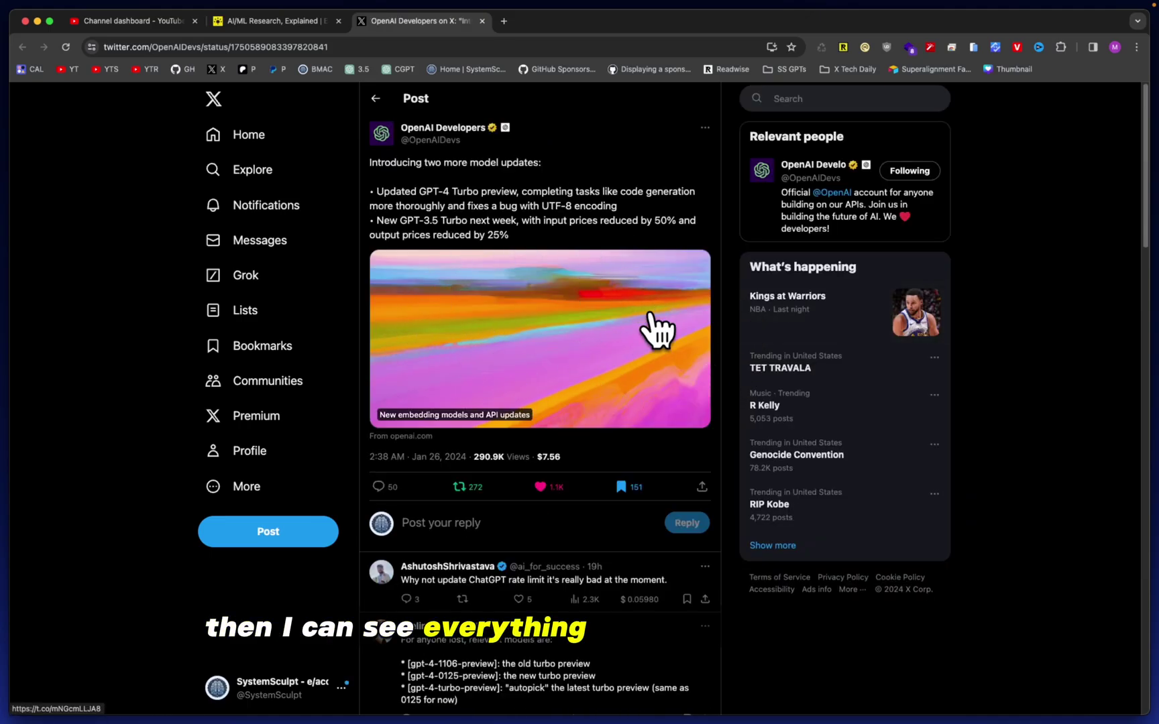
pyautogui.scroll(-1, 734, 280)
pyautogui.scroll(1, 733, 281)
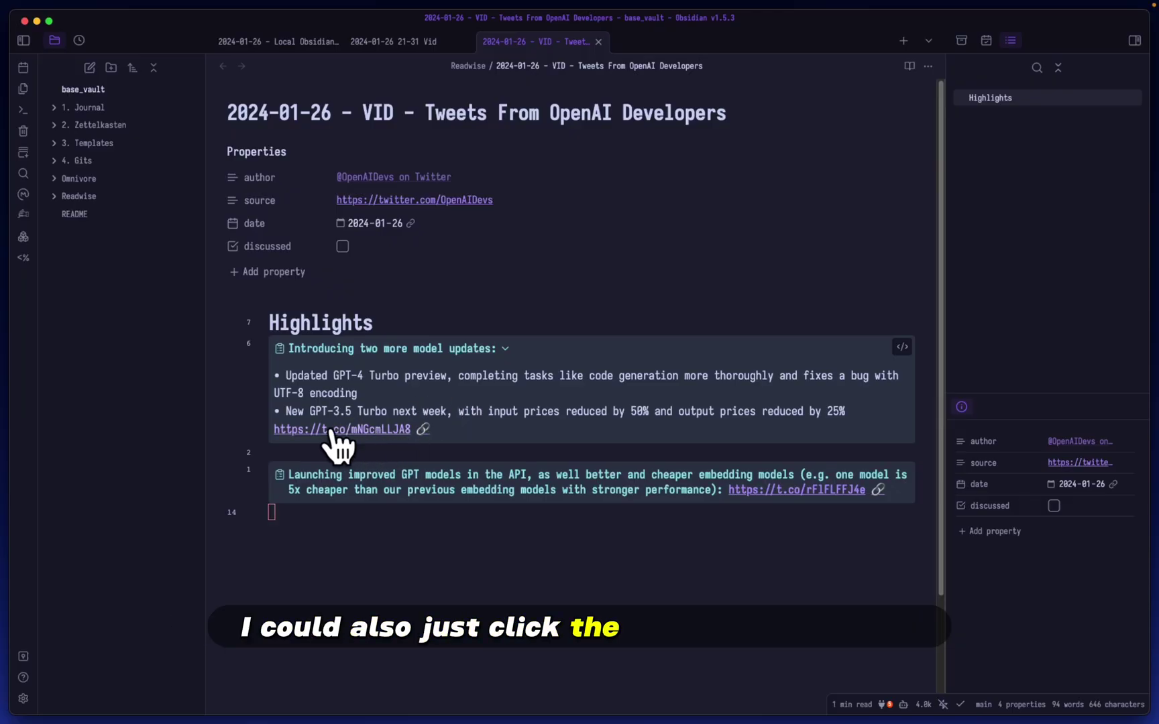
# Step: Open the linked OpenAI blog post, then collapse the highlight again in Obsidian
pyautogui.click(356, 431)
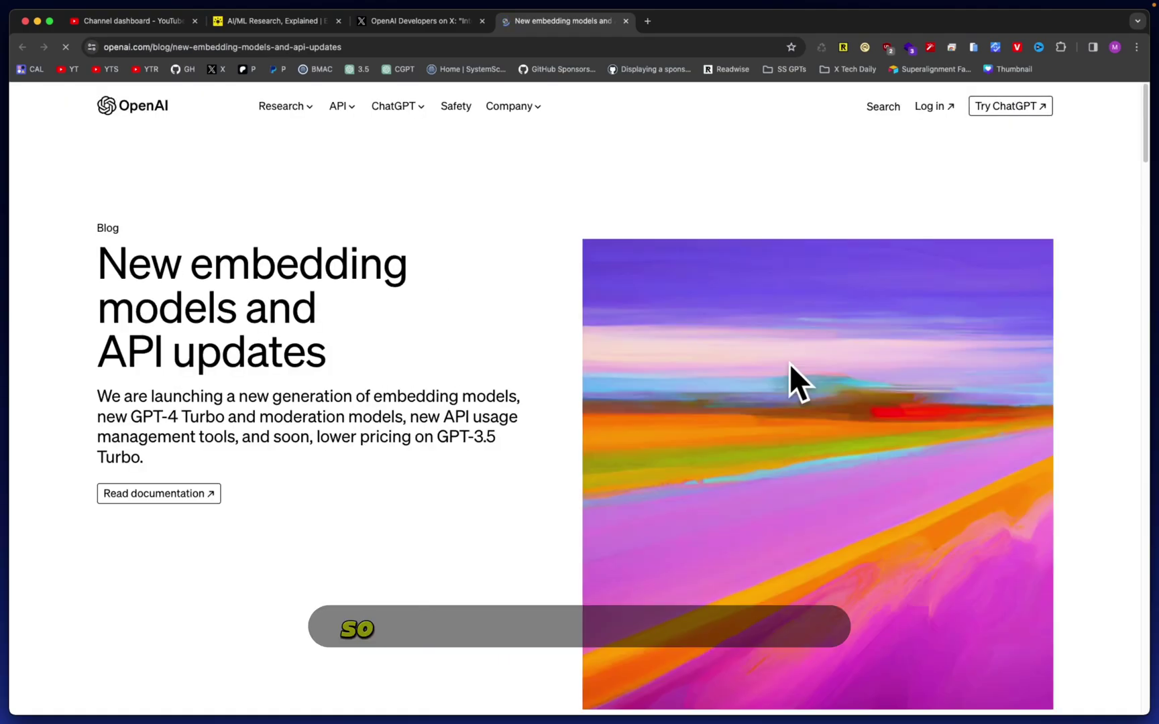
pyautogui.press('super+Tab')
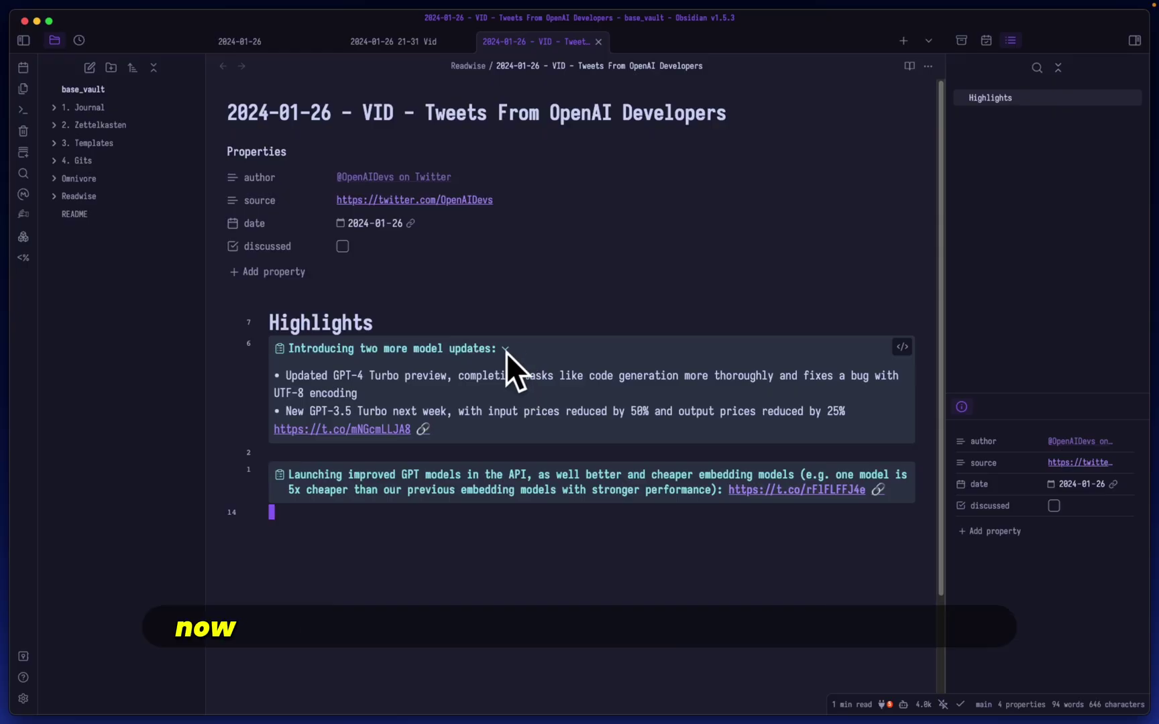
pyautogui.click(505, 349)
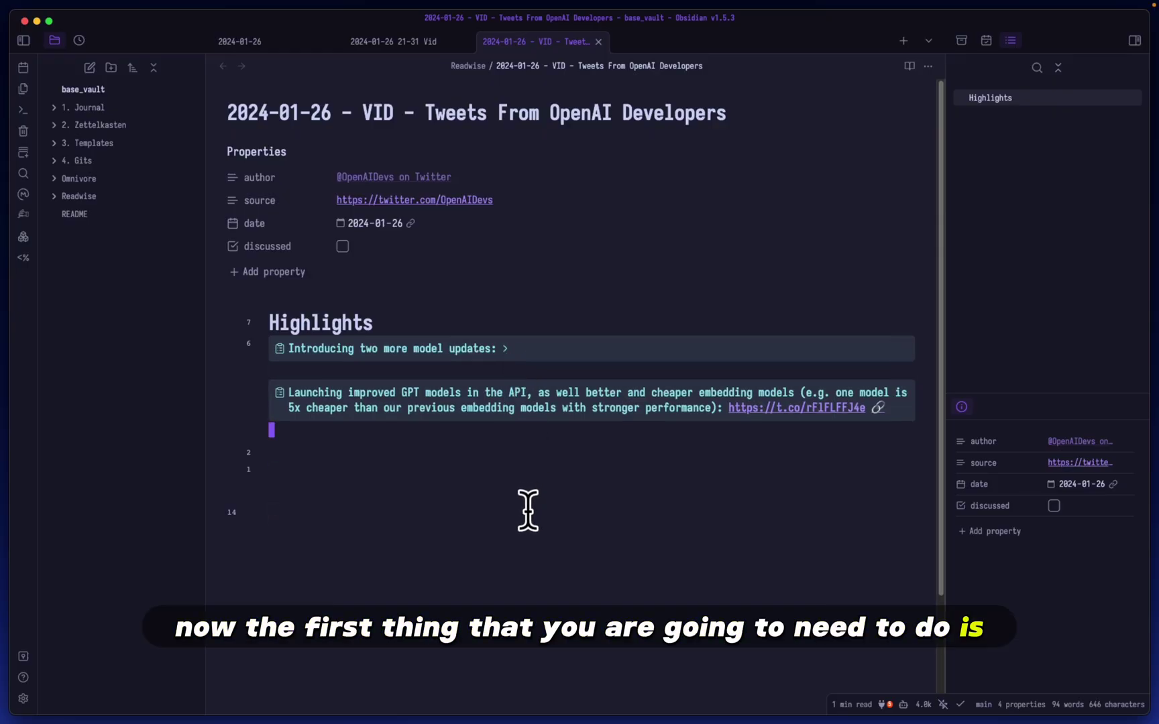
# Step: Go to the Readwise Official plugin settings and follow its link to Readwise's export formatting options
pyautogui.press('super+comma')
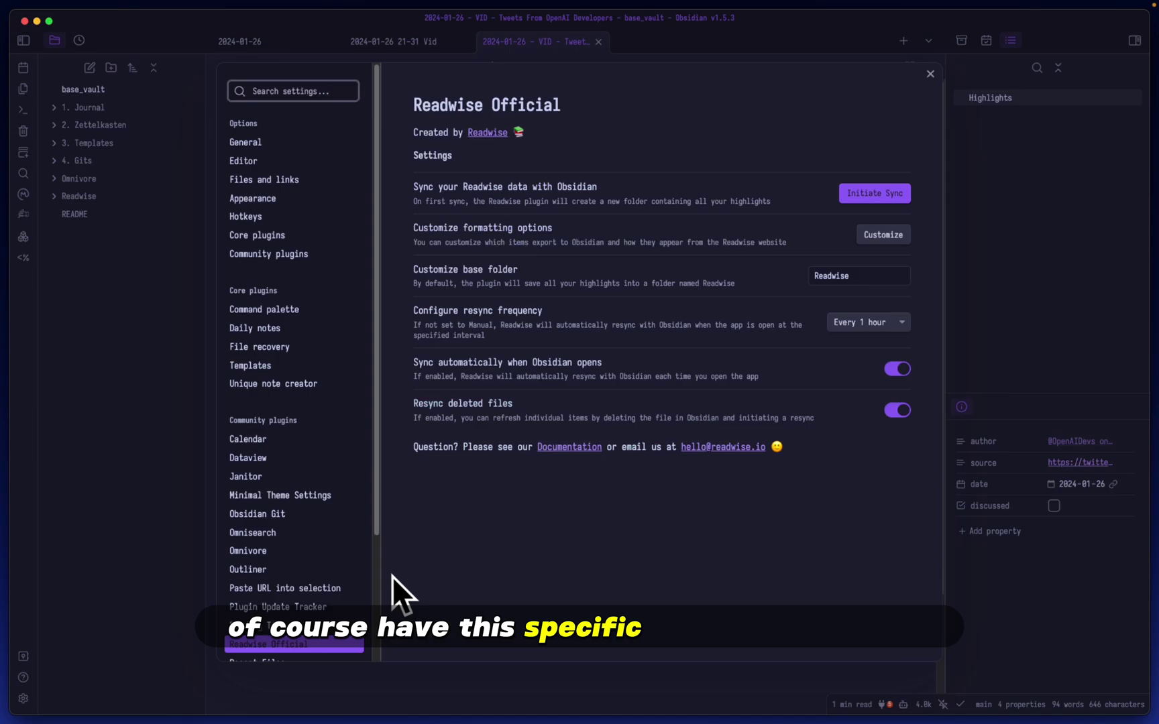
pyautogui.scroll(-3, 281, 583)
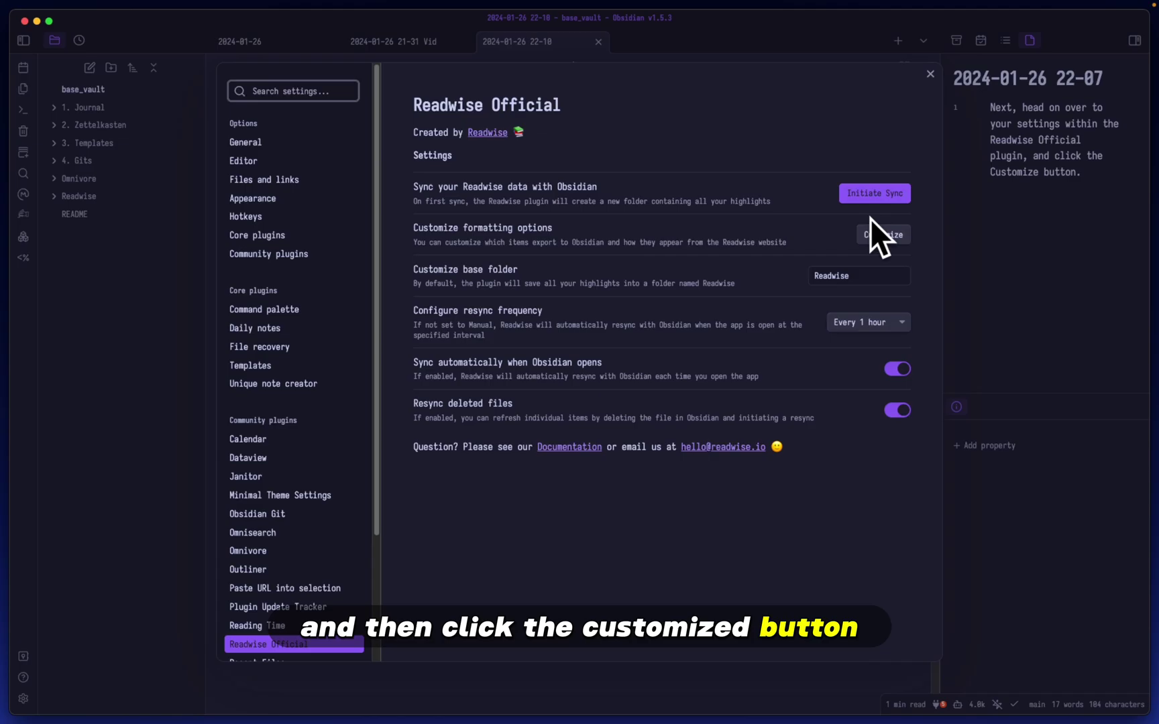
pyautogui.click(878, 236)
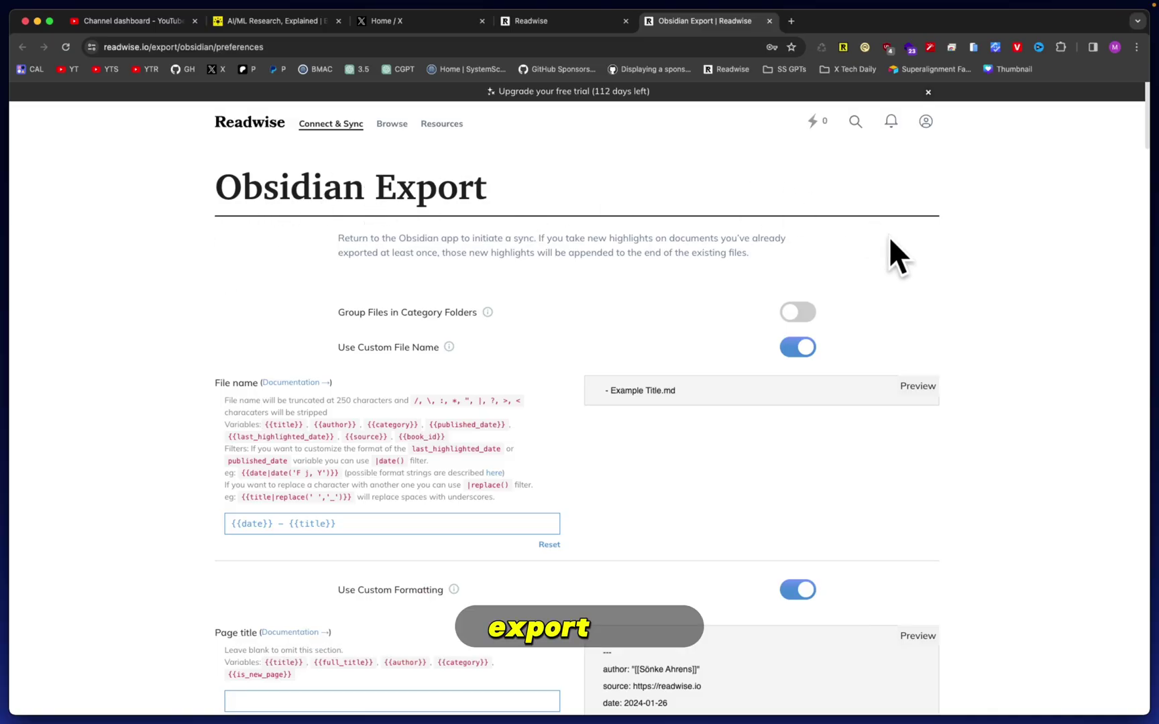
# Step: Scroll down through the Readwise Obsidian Export formatting fields
pyautogui.scroll(-5, 118, 320)
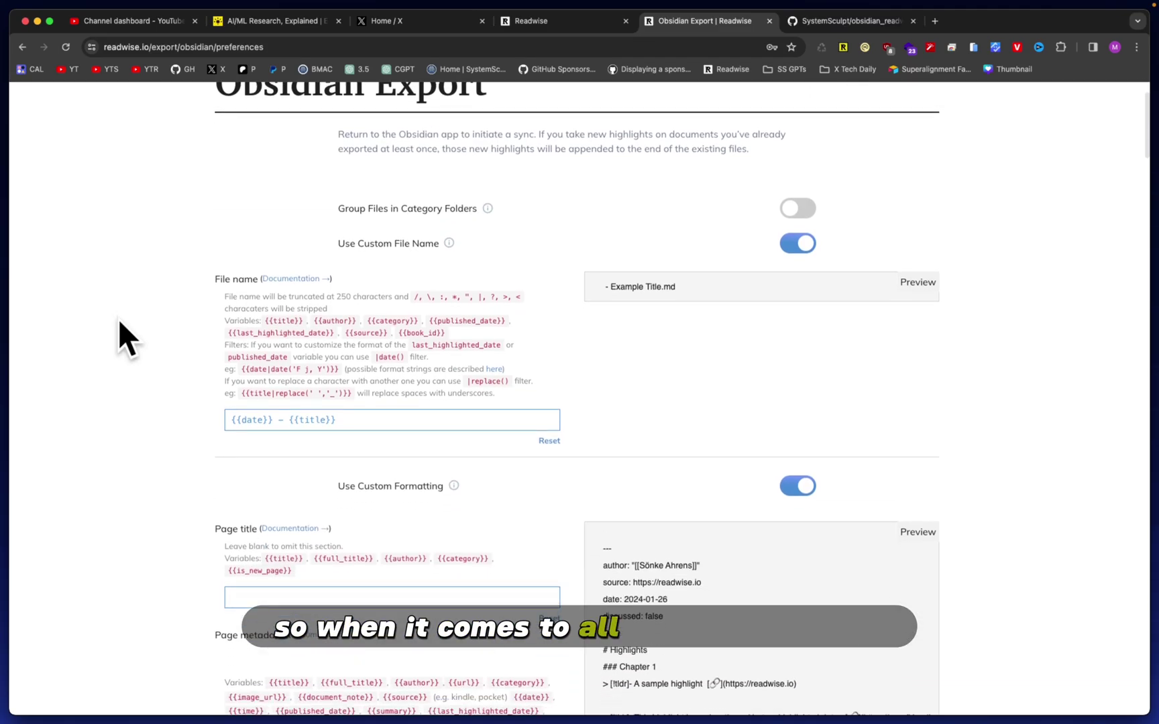
pyautogui.scroll(-6, 120, 321)
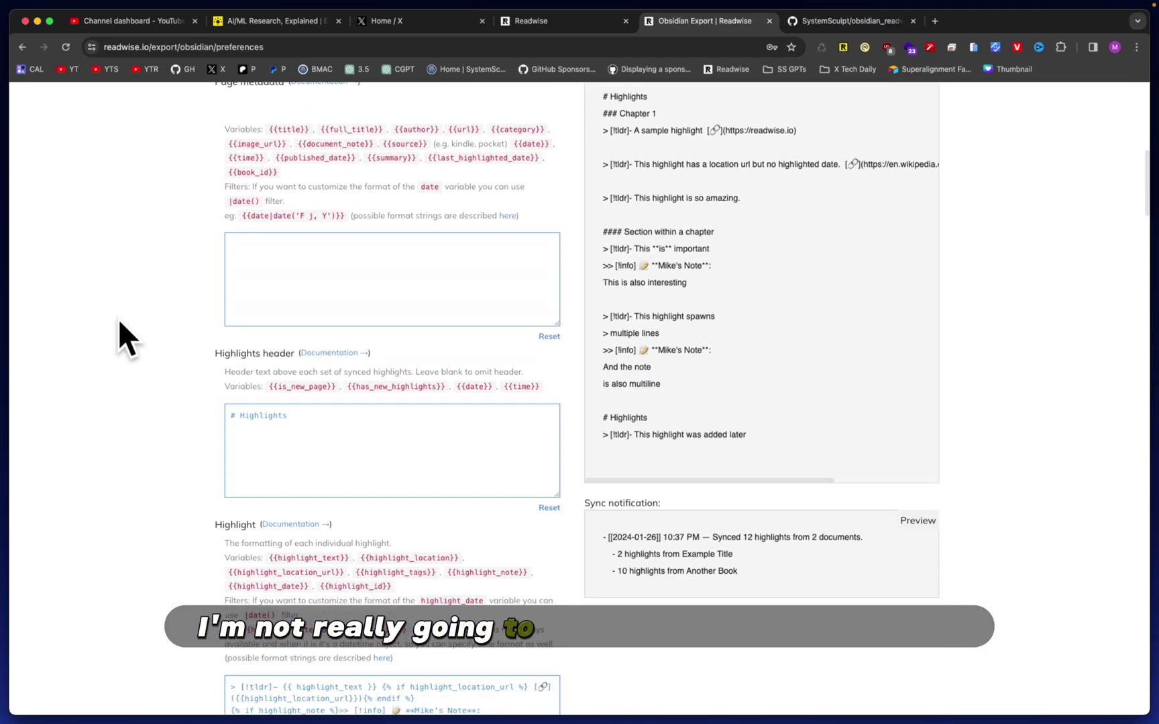
pyautogui.scroll(-2, 118, 319)
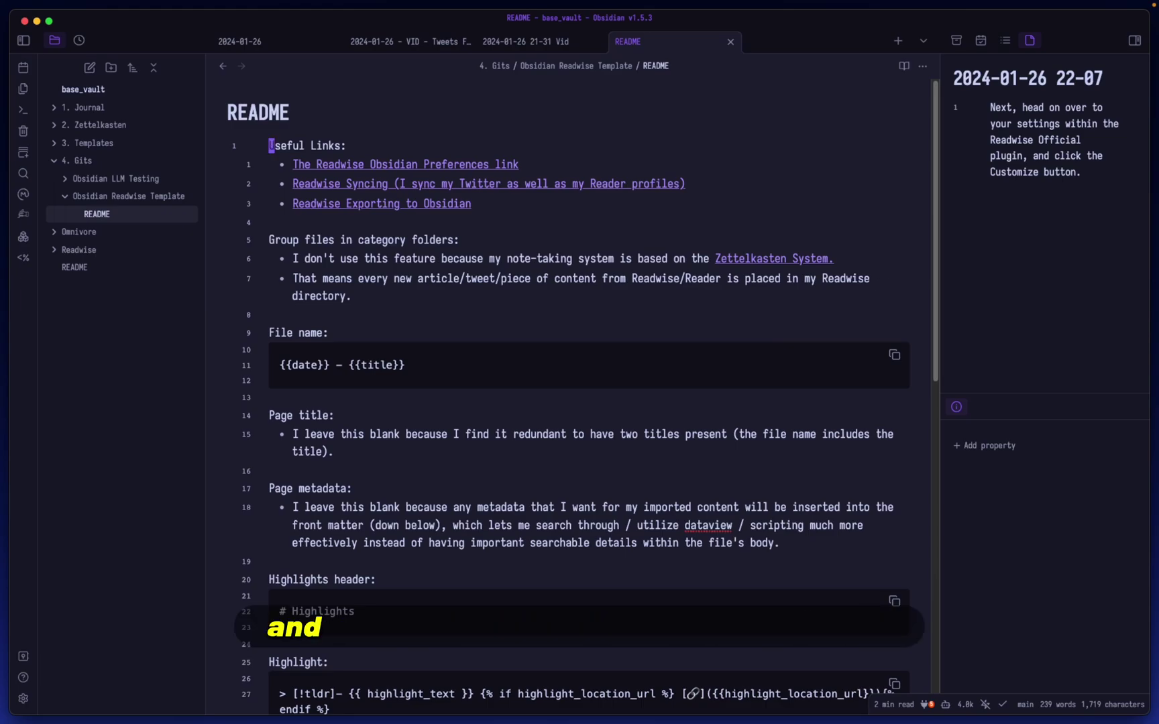
pyautogui.scroll(-4, 914, 299)
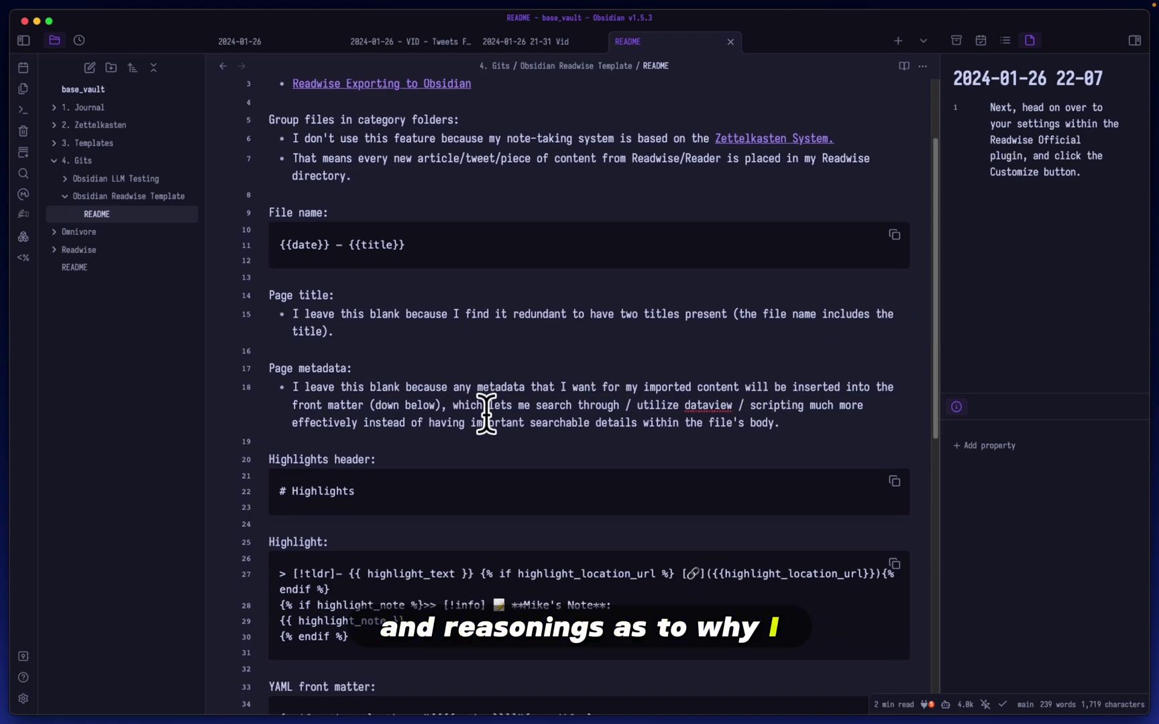
pyautogui.scroll(-12, 706, 448)
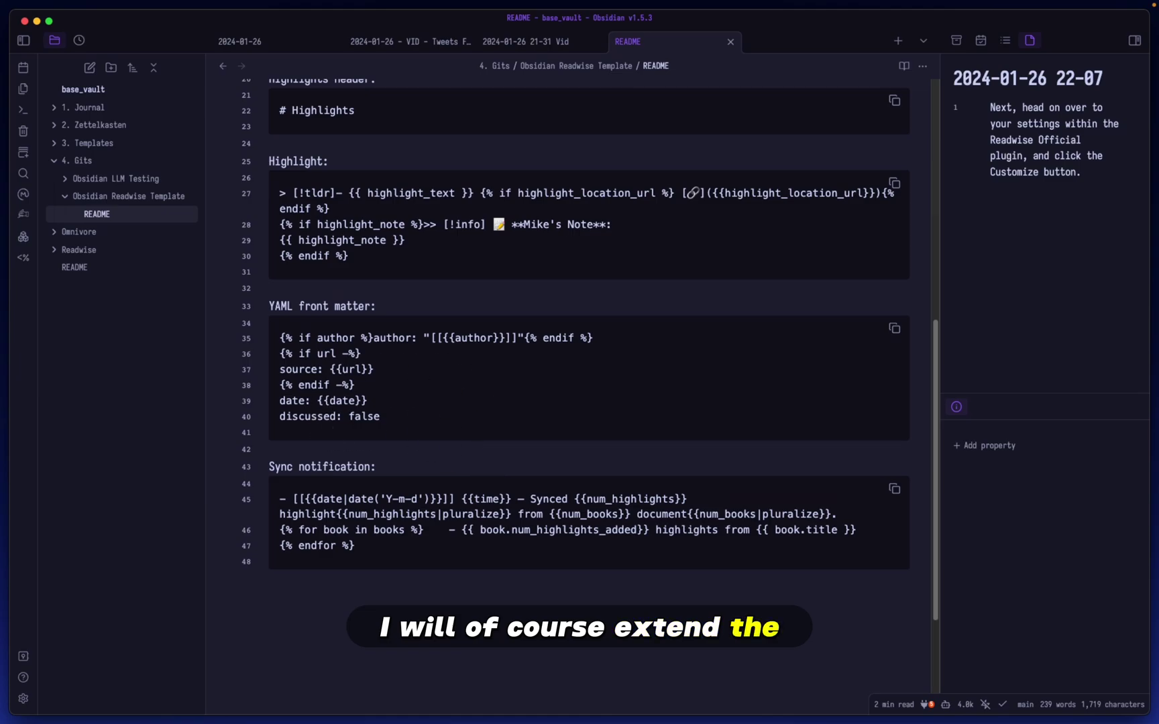
pyautogui.scroll(6, 332, 397)
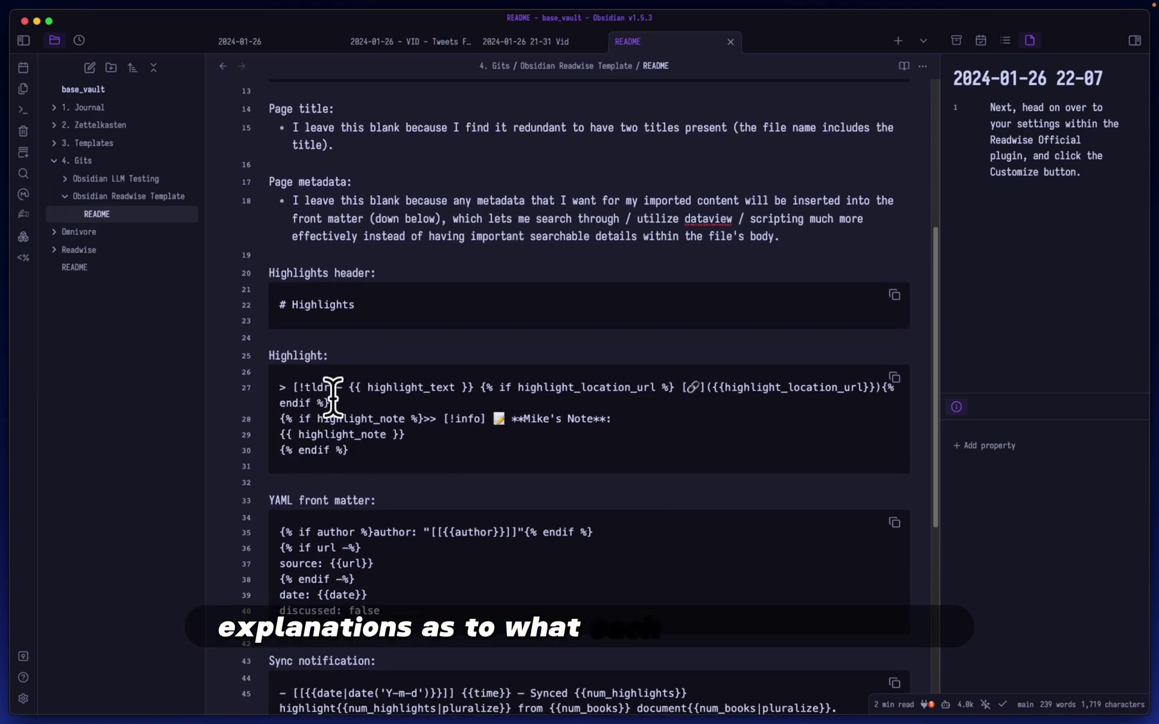
pyautogui.scroll(10, 677, 462)
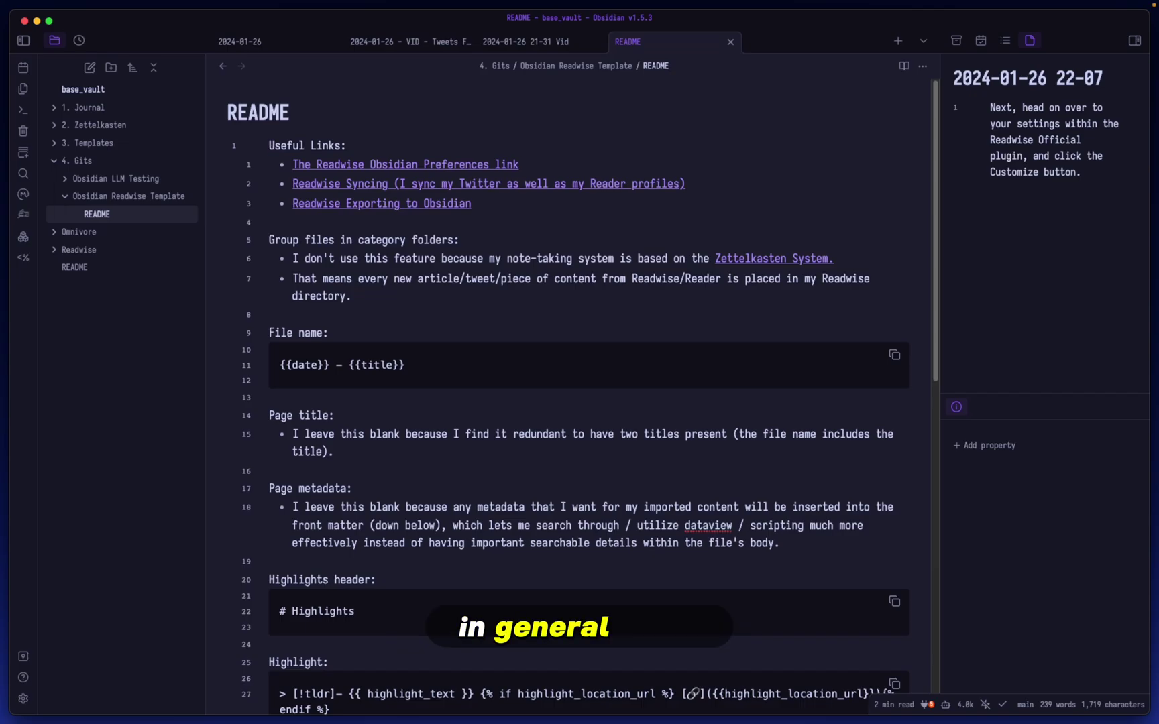
# Step: Copy the File name template text from the GitHub template README
pyautogui.press('super+Tab')
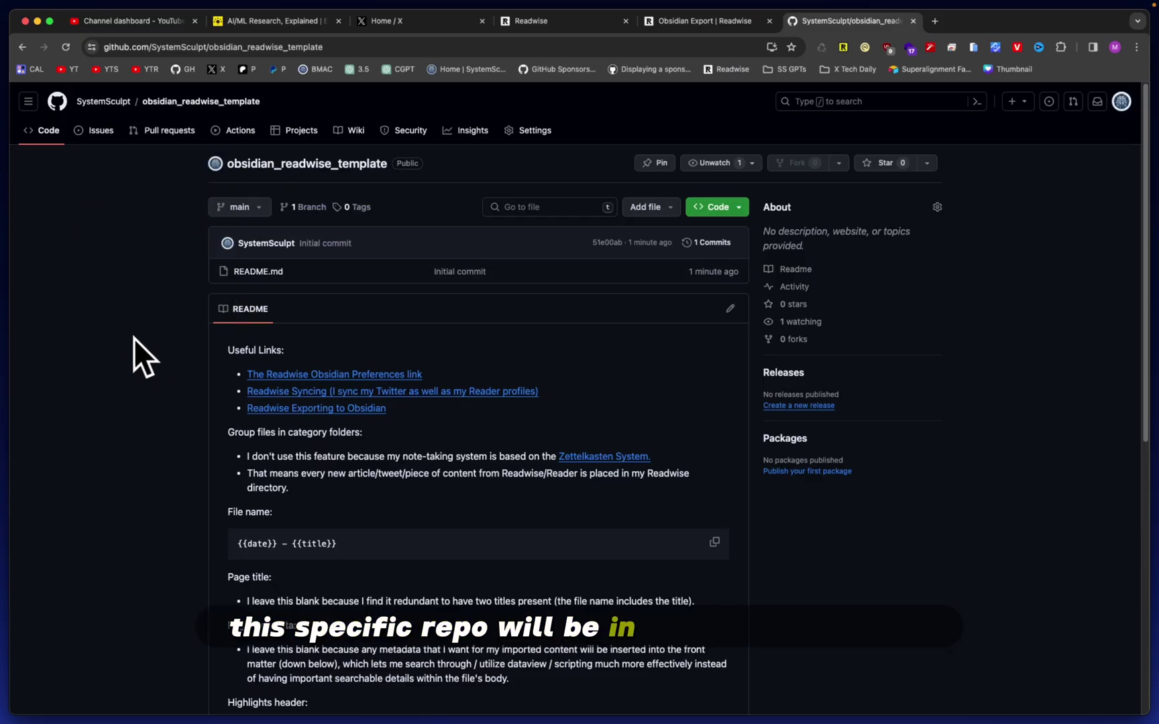
pyautogui.scroll(-5, 154, 463)
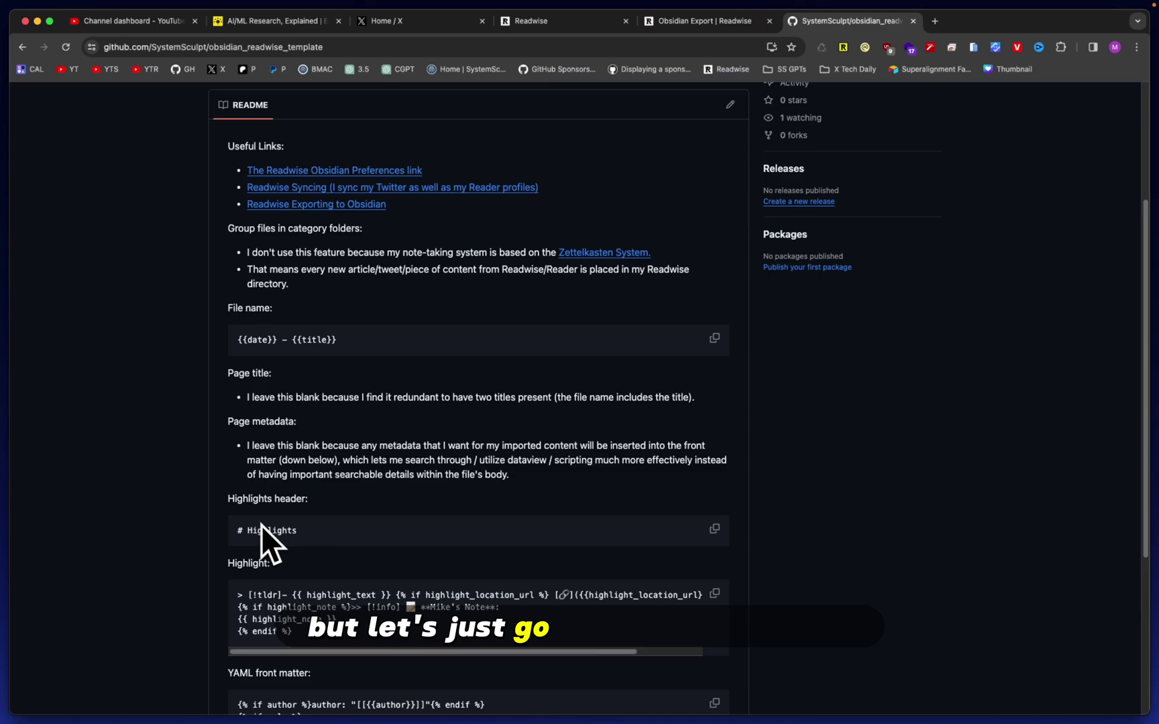
pyautogui.scroll(1, 169, 425)
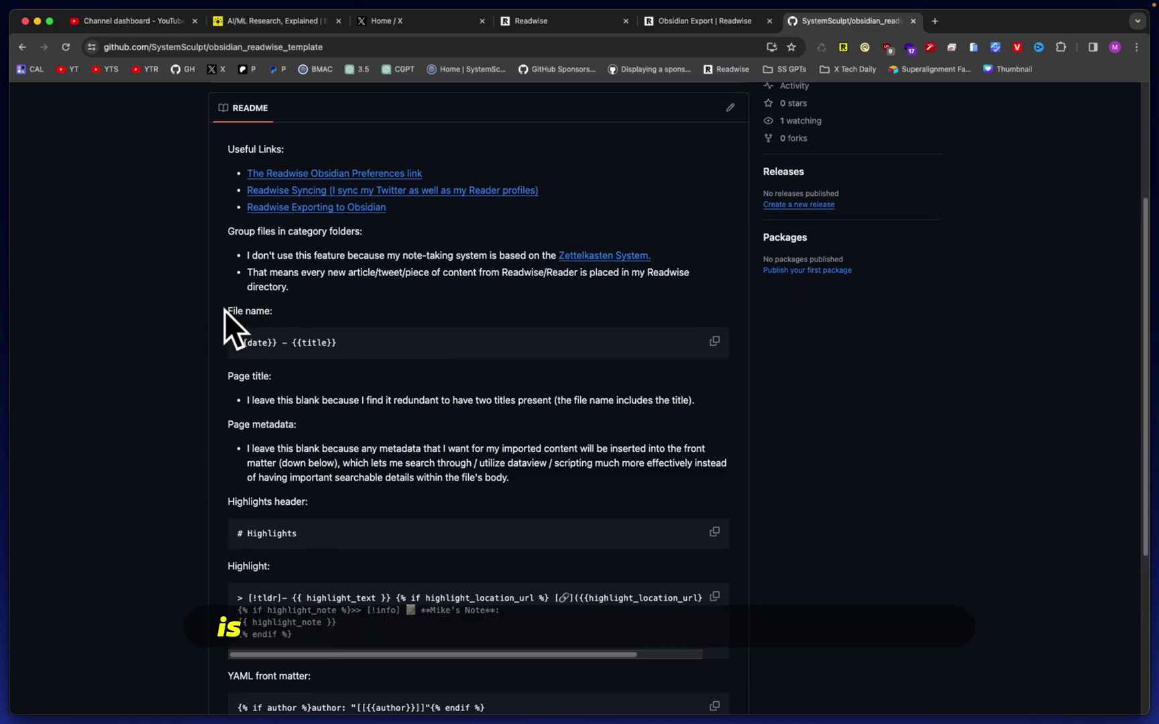
pyautogui.moveTo(223, 310); pyautogui.dragTo(275, 310)
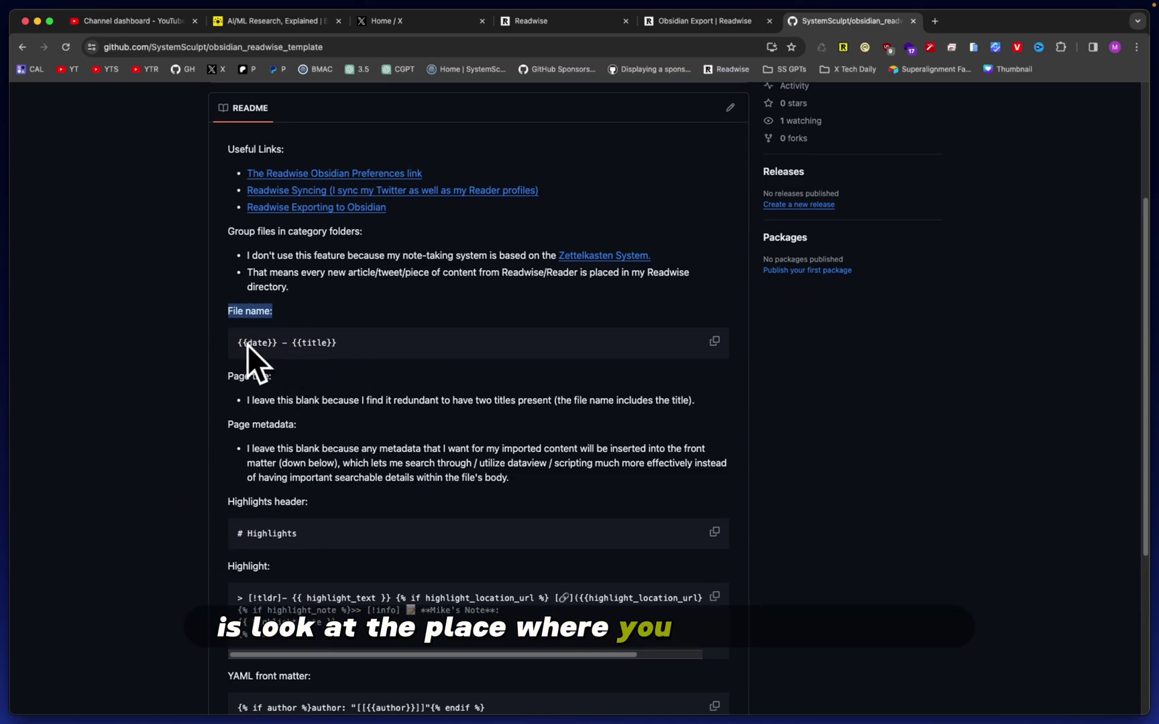
pyautogui.click(714, 342)
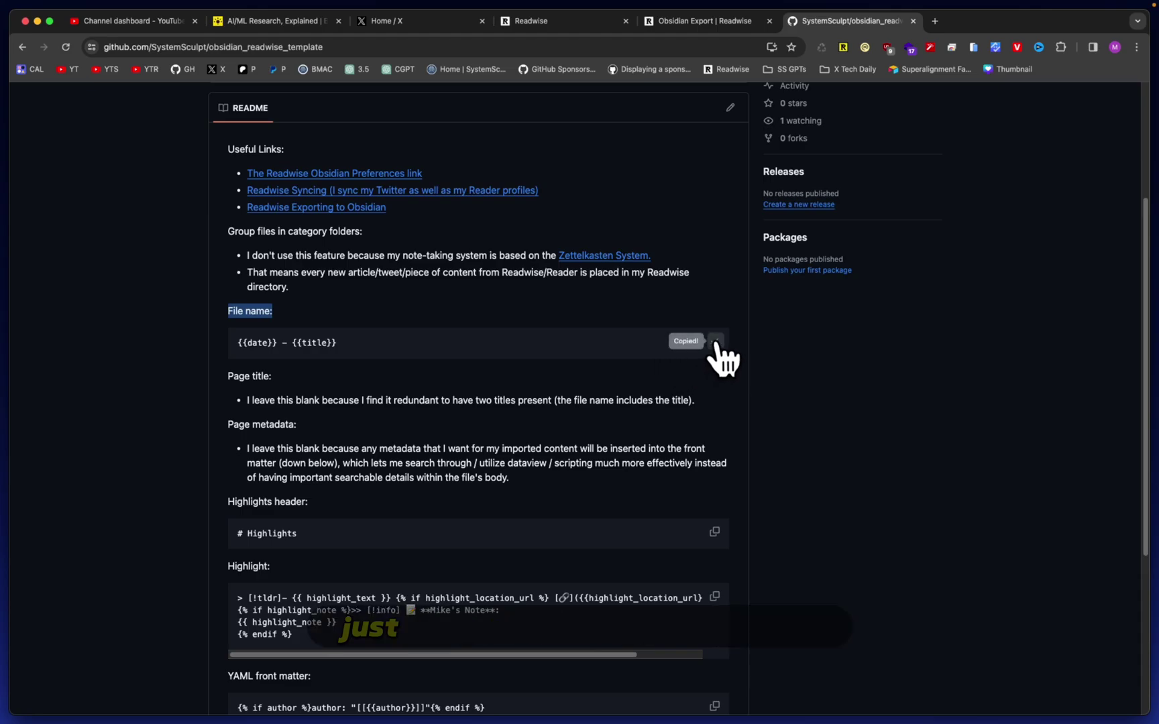
# Step: Select the existing File name template value in Readwise's Obsidian Export preferences
pyautogui.hotkey('ctrl', 'shift', 'Tab')
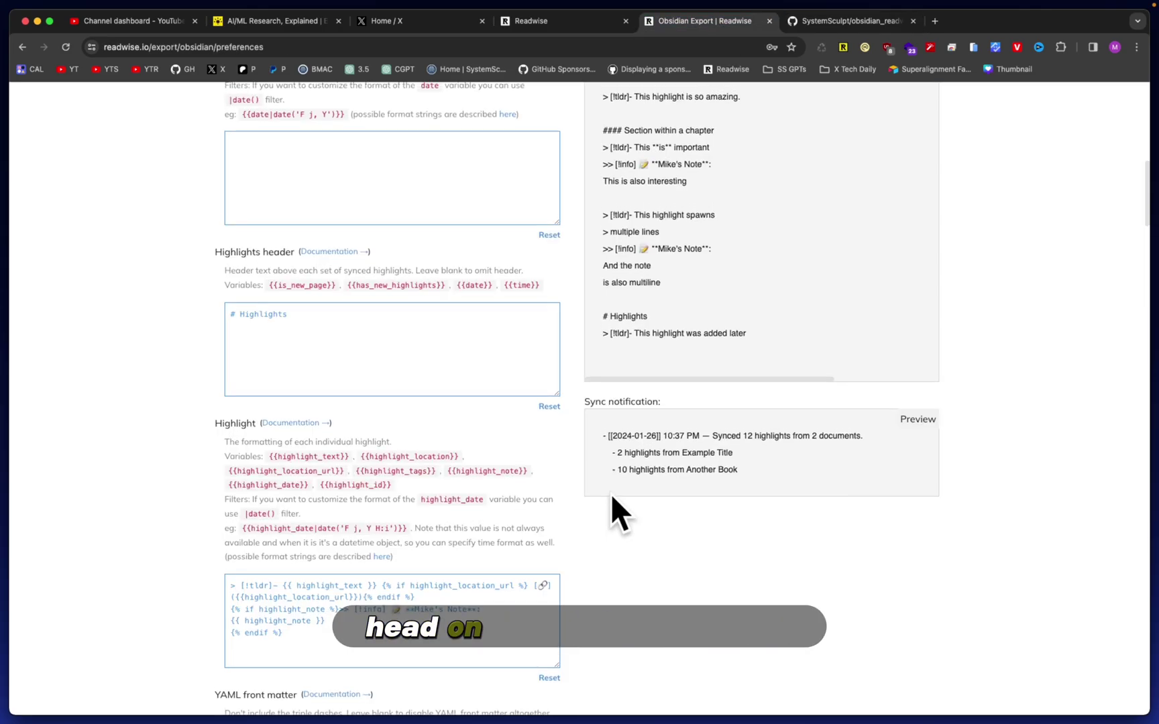
pyautogui.scroll(5, 611, 494)
pyautogui.scroll(10, 610, 494)
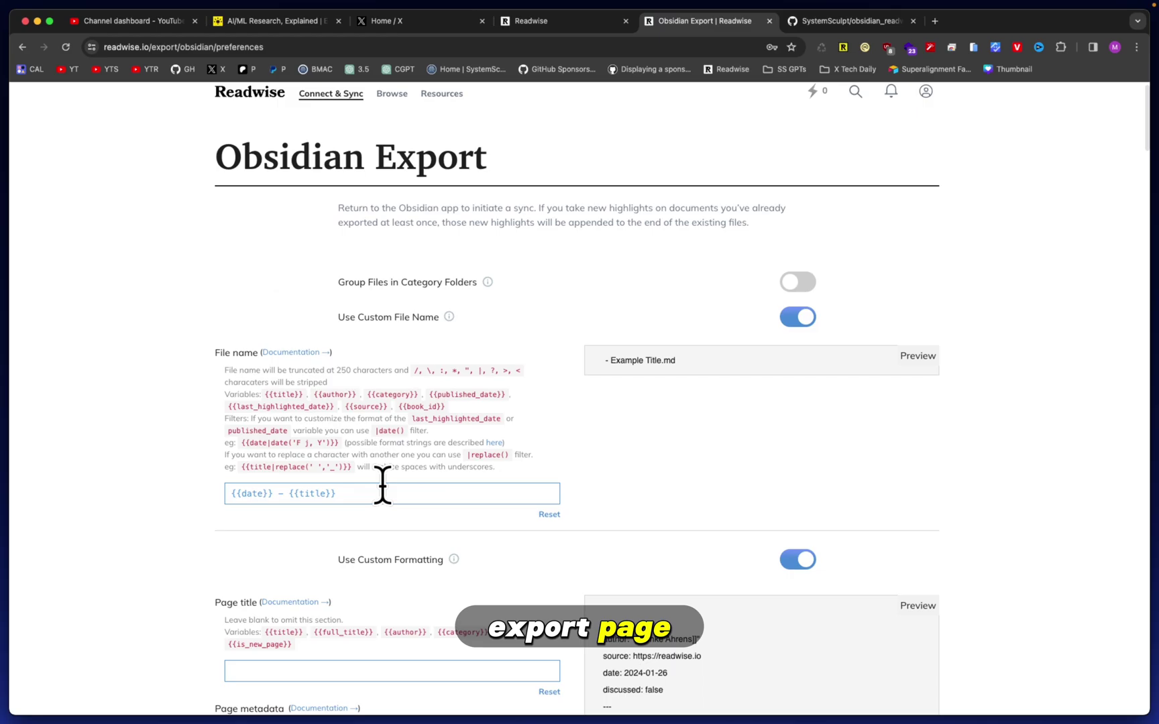
pyautogui.tripleClick(401, 489)
pyautogui.scroll(-5, 165, 491)
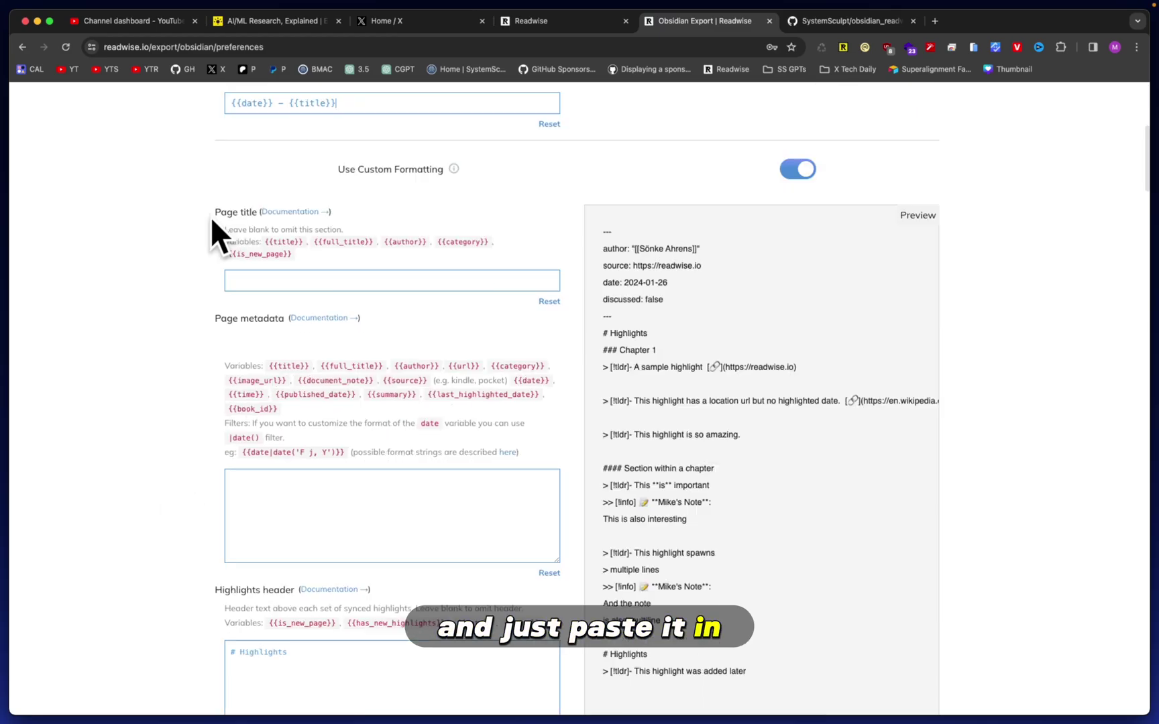
pyautogui.moveTo(215, 212); pyautogui.dragTo(246, 212)
# Step: Return to the GitHub README and browse further down its template sections
pyautogui.click(851, 21)
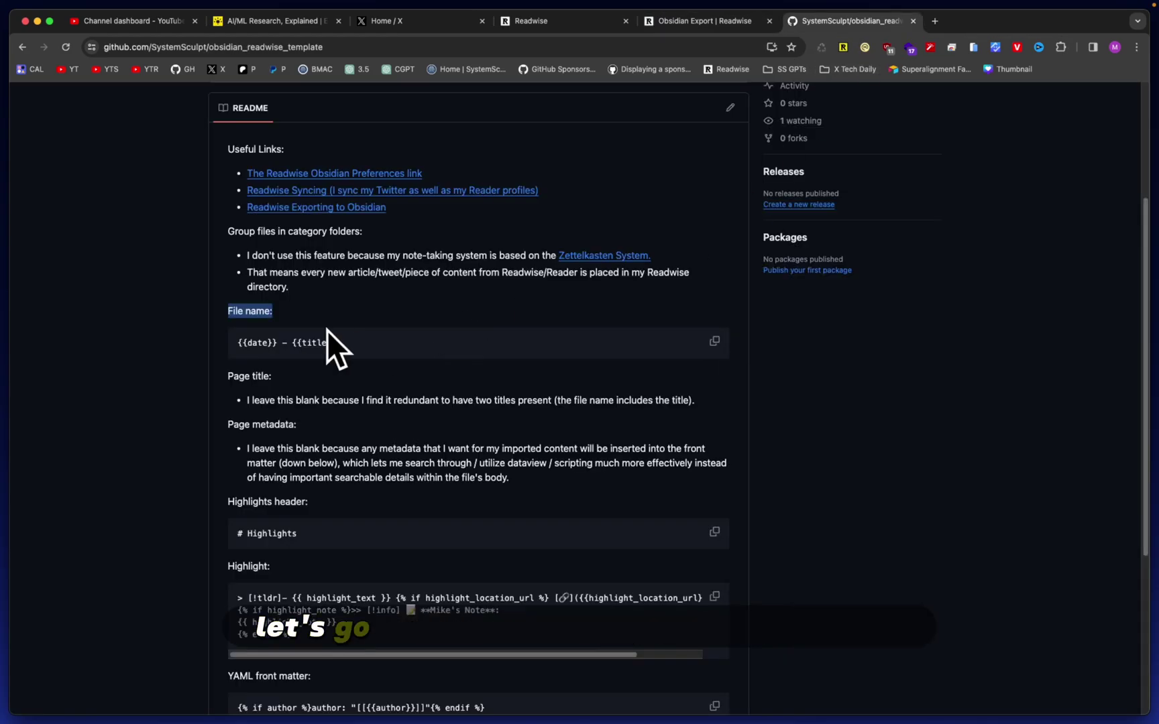
pyautogui.click(178, 425)
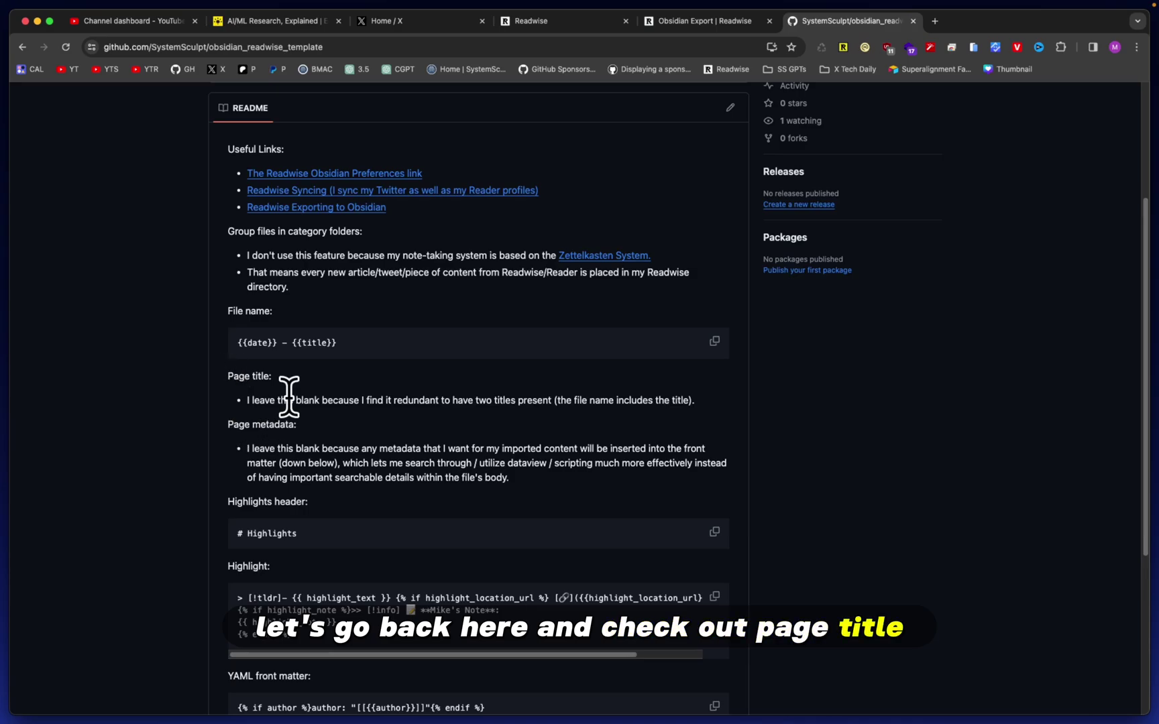
pyautogui.scroll(-2, 314, 420)
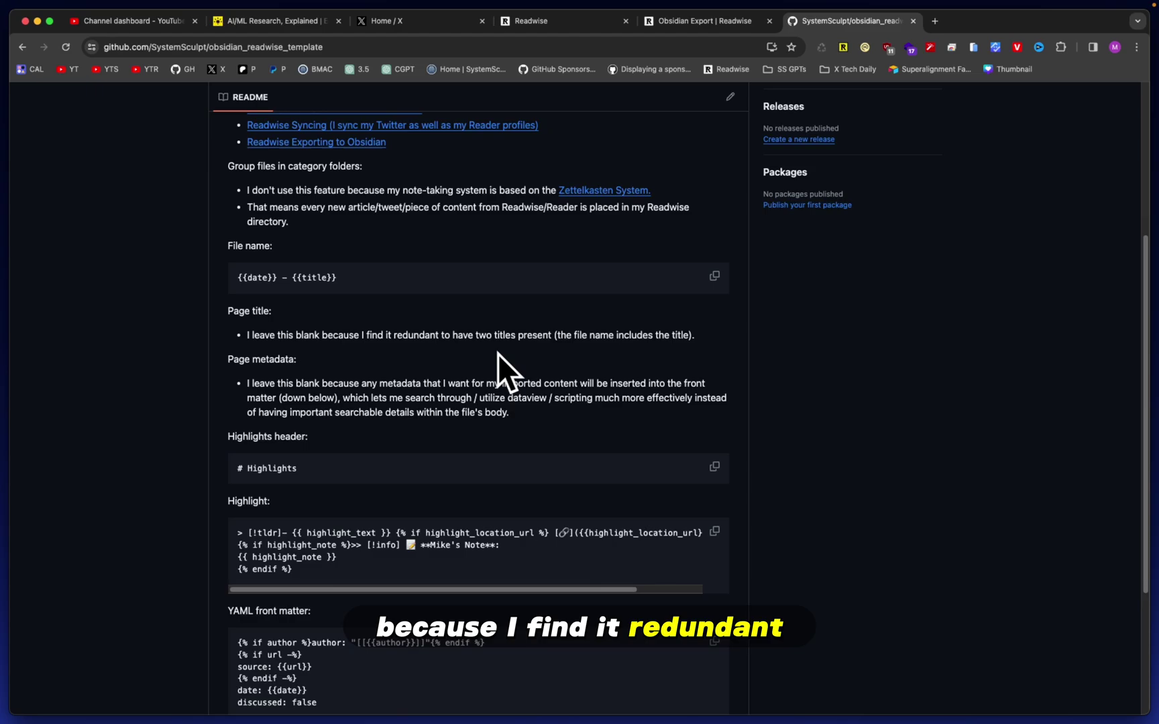
pyautogui.moveTo(227, 360); pyautogui.dragTo(297, 362)
pyautogui.click(305, 363)
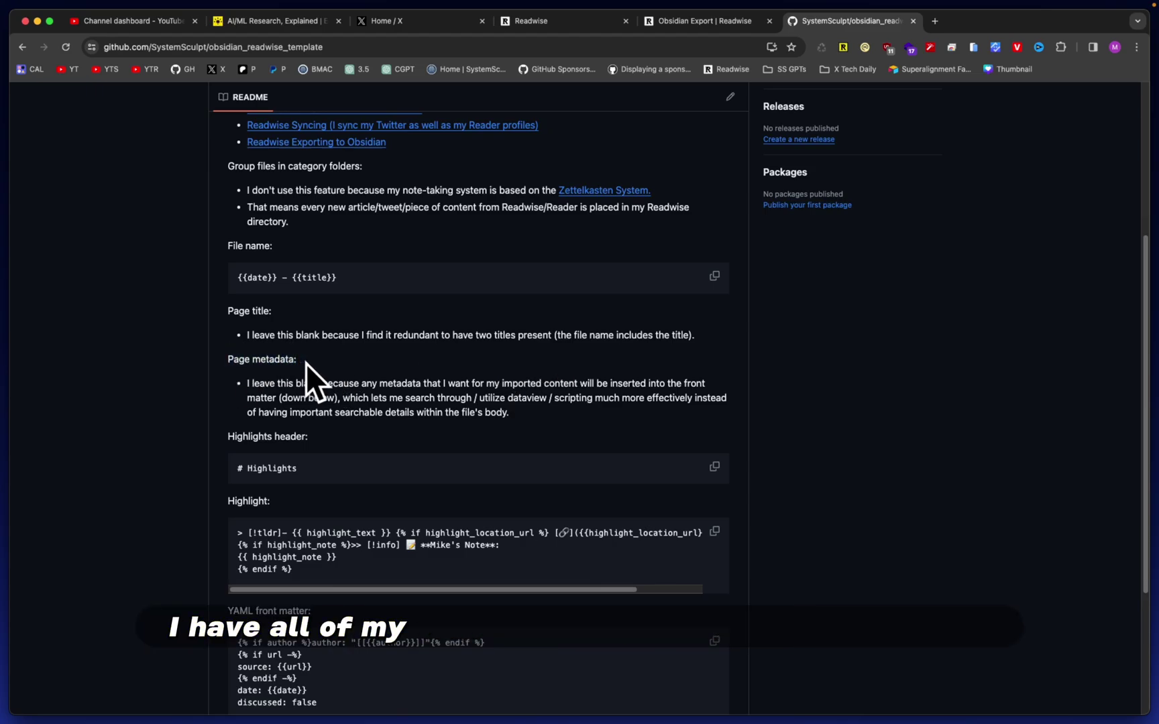
pyautogui.scroll(-3, 255, 396)
pyautogui.scroll(-3, 221, 429)
pyautogui.moveTo(226, 400); pyautogui.dragTo(323, 400)
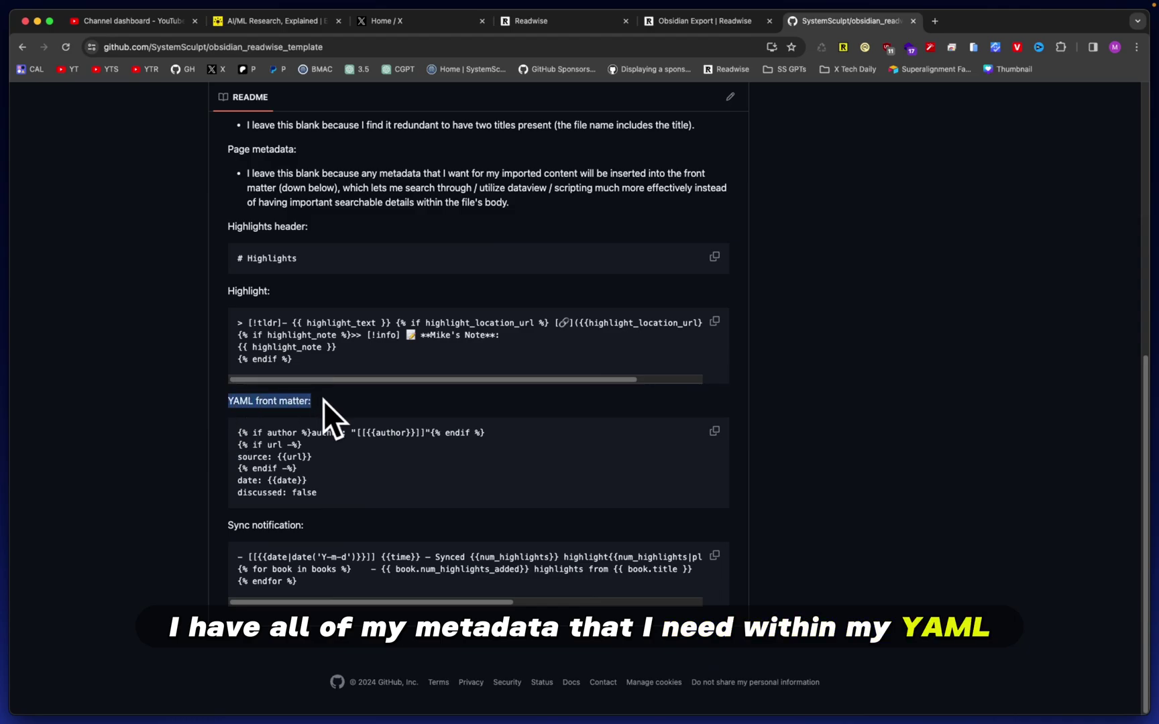
pyautogui.scroll(1, 212, 411)
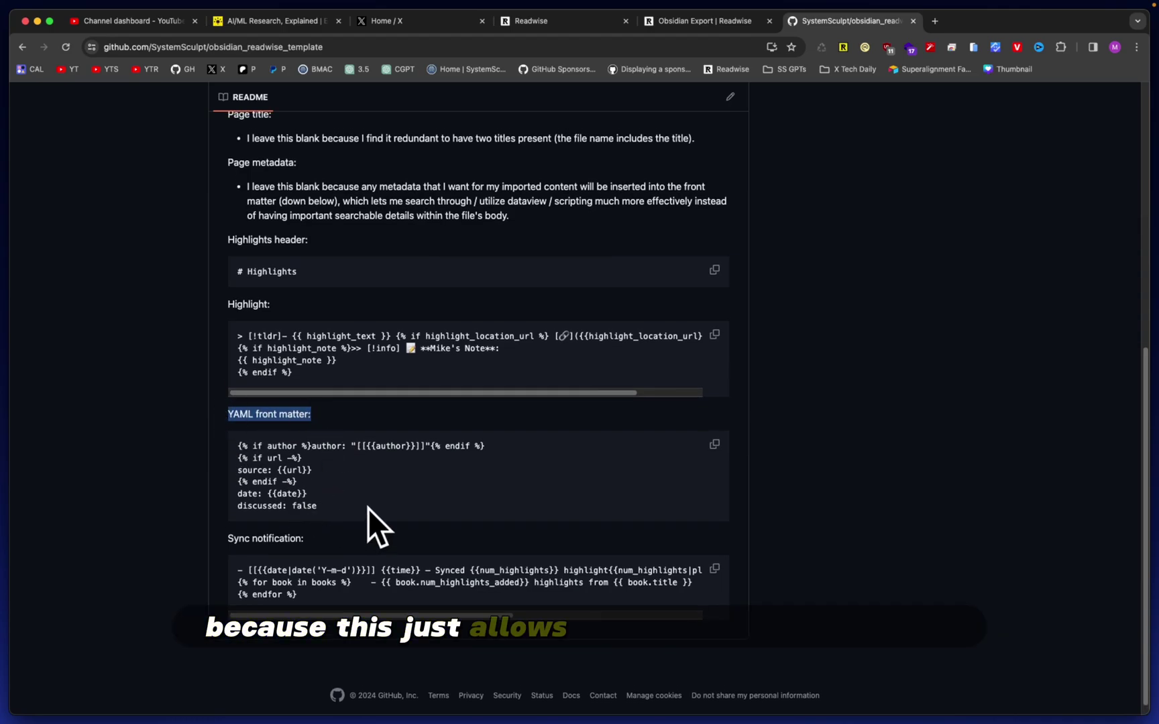
# Step: Select the YAML front matter template lines, then copy the Highlights header snippet
pyautogui.moveTo(361, 501); pyautogui.dragTo(209, 444)
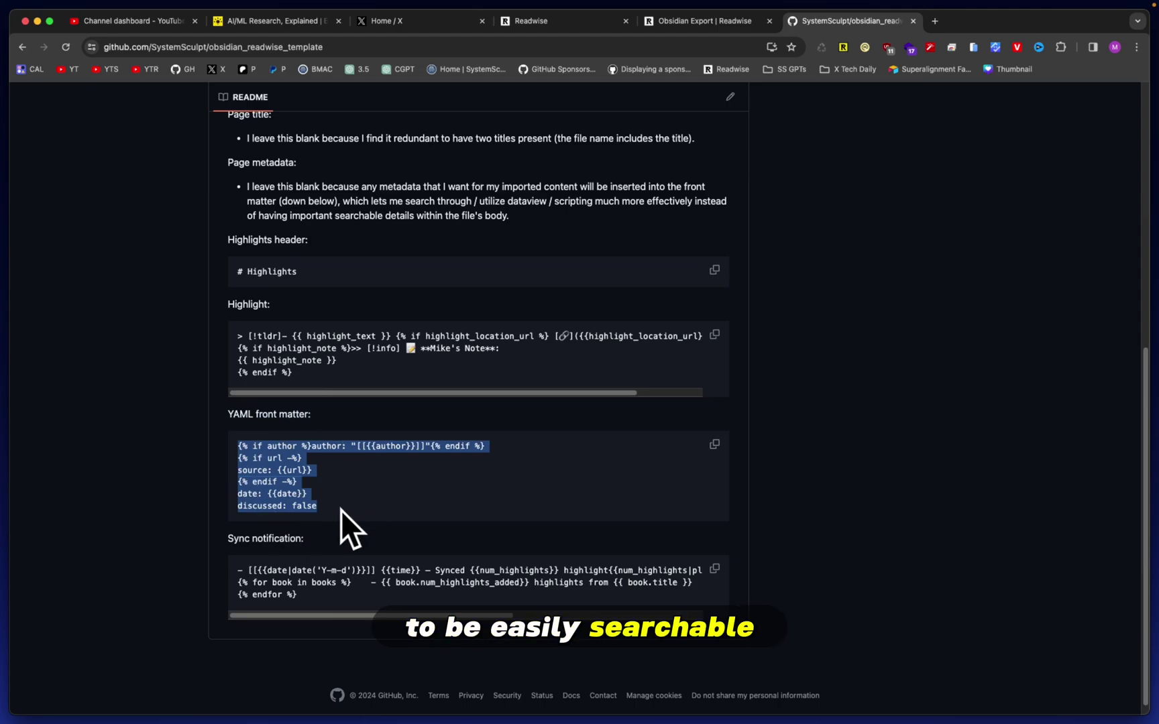
pyautogui.hotkey('ctrl', 'shift', 'Tab')
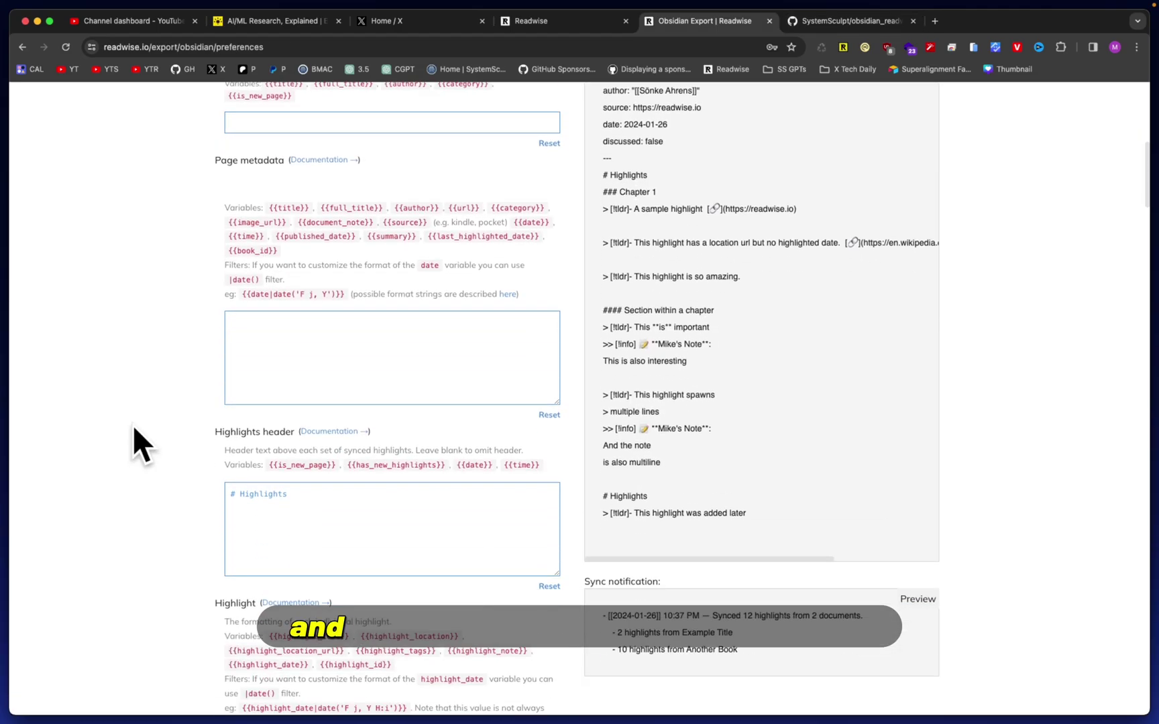
pyautogui.scroll(-5, 132, 425)
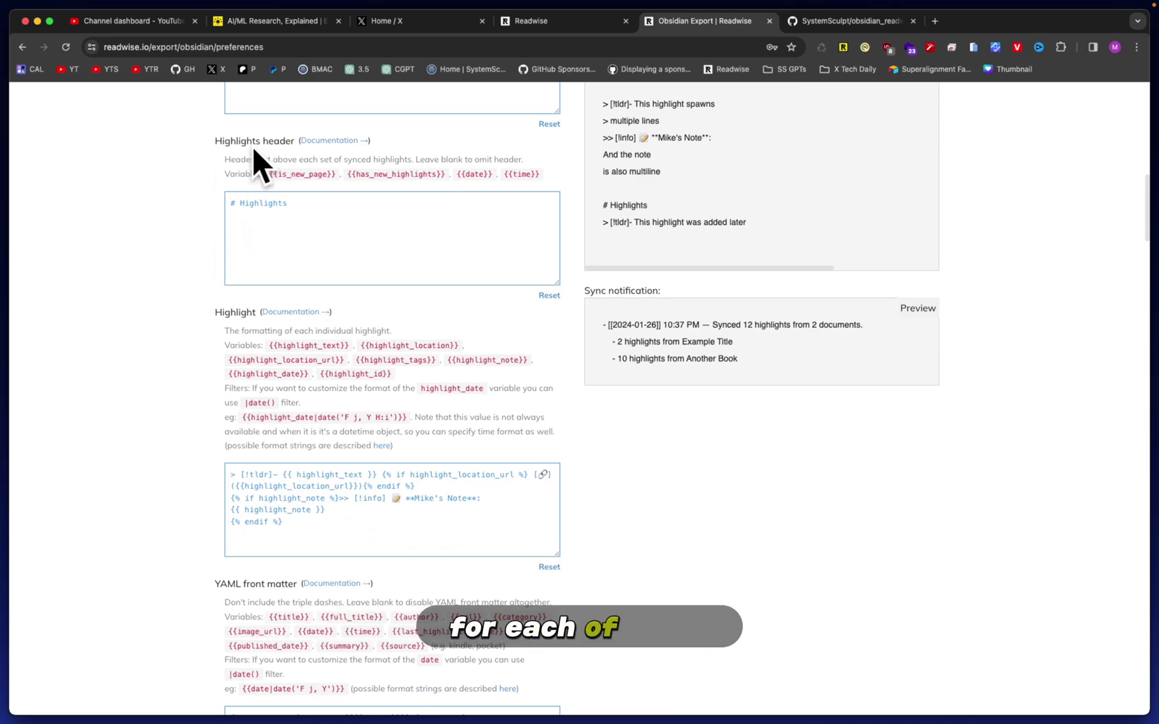
pyautogui.hotkey('ctrl', 'Tab')
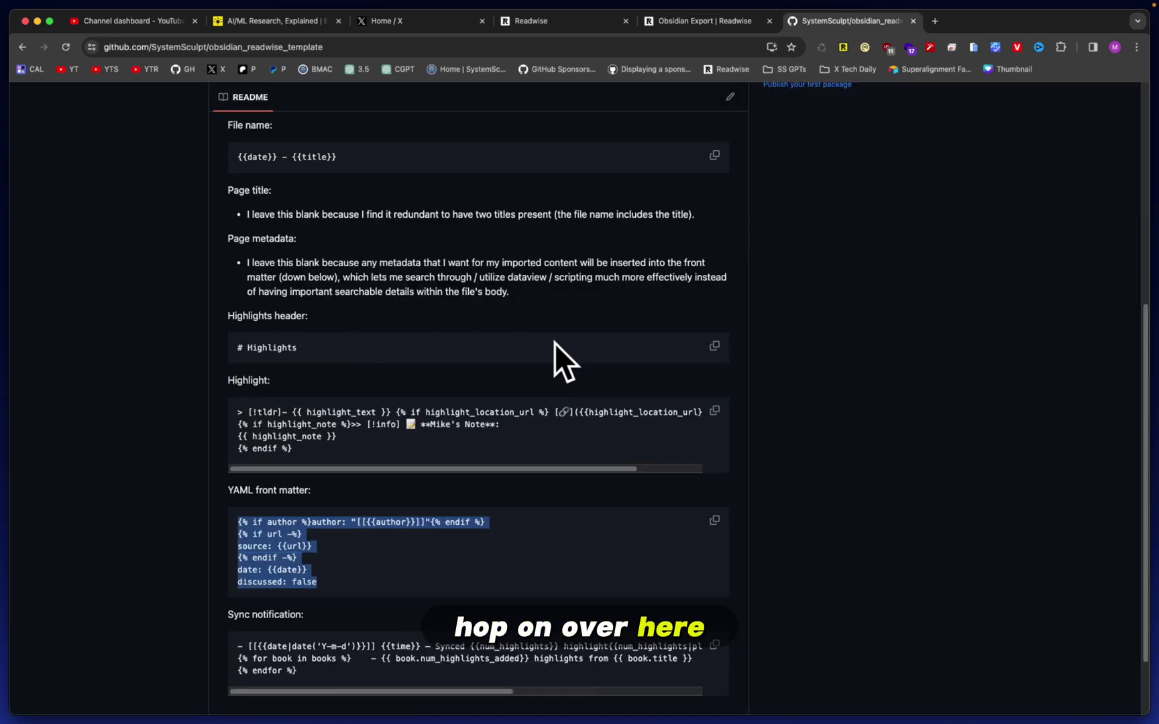
pyautogui.click(714, 345)
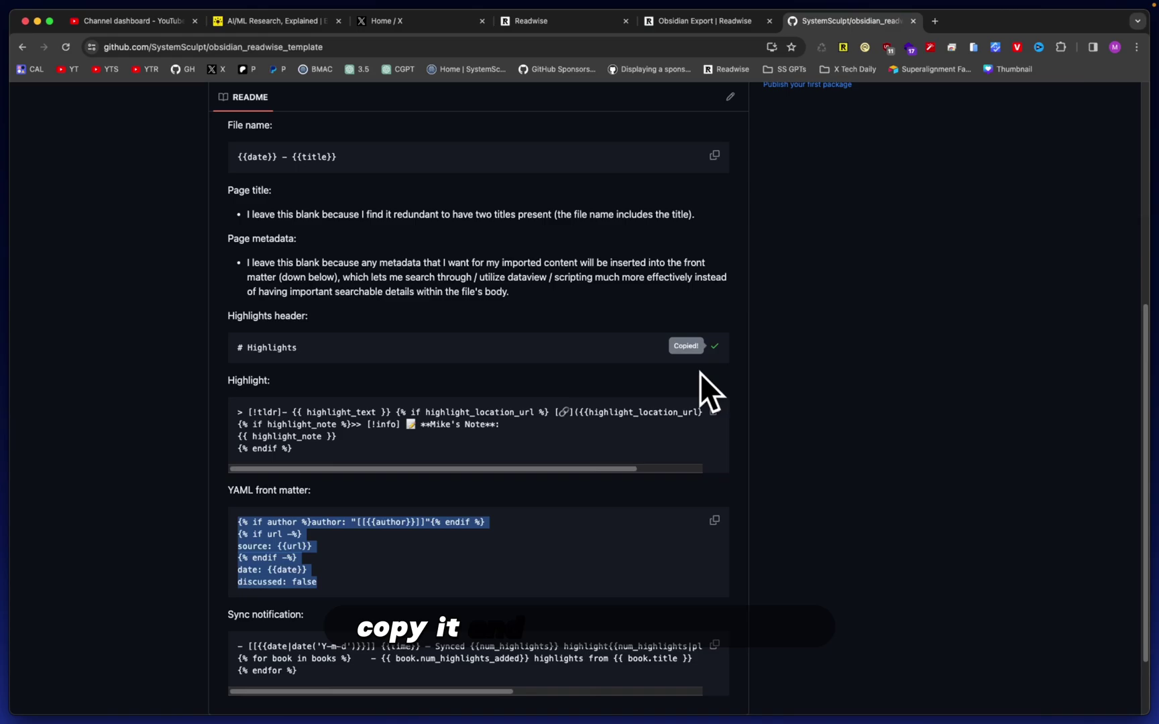
pyautogui.scroll(6, 799, 107)
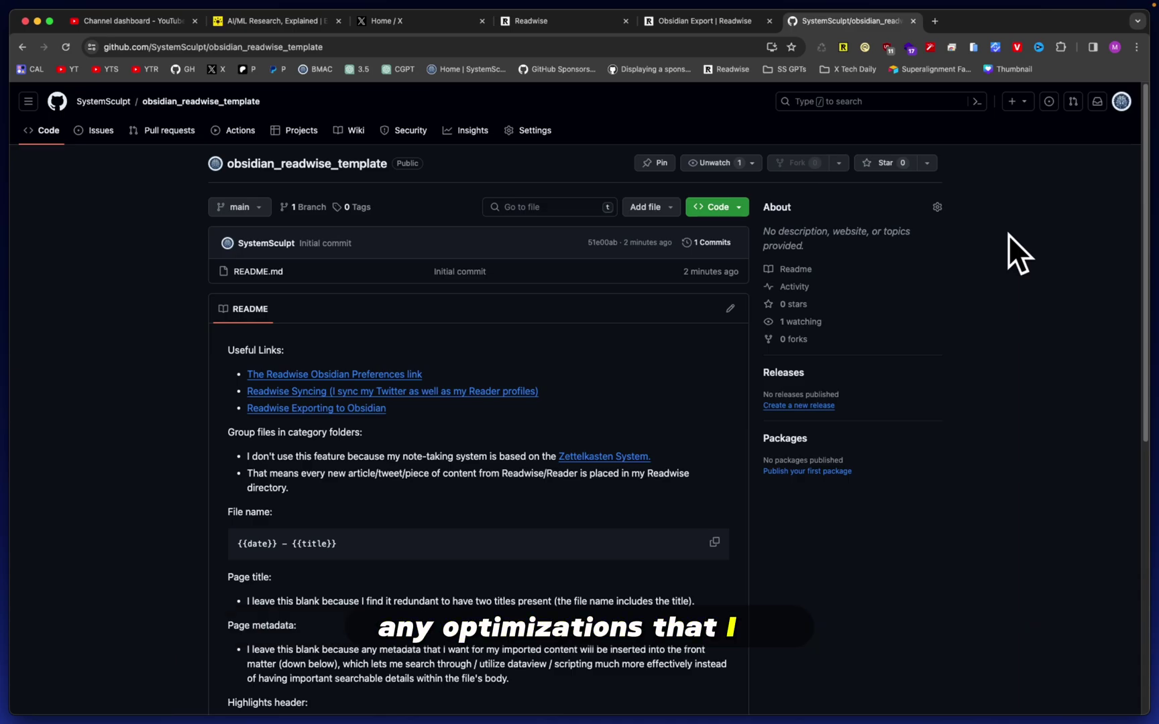
# Step: Point out the [!tldr] callout tag in the Highlight template, then open Obsidian's Callouts help article
pyautogui.scroll(-10, 244, 325)
pyautogui.moveTo(251, 322); pyautogui.dragTo(282, 323)
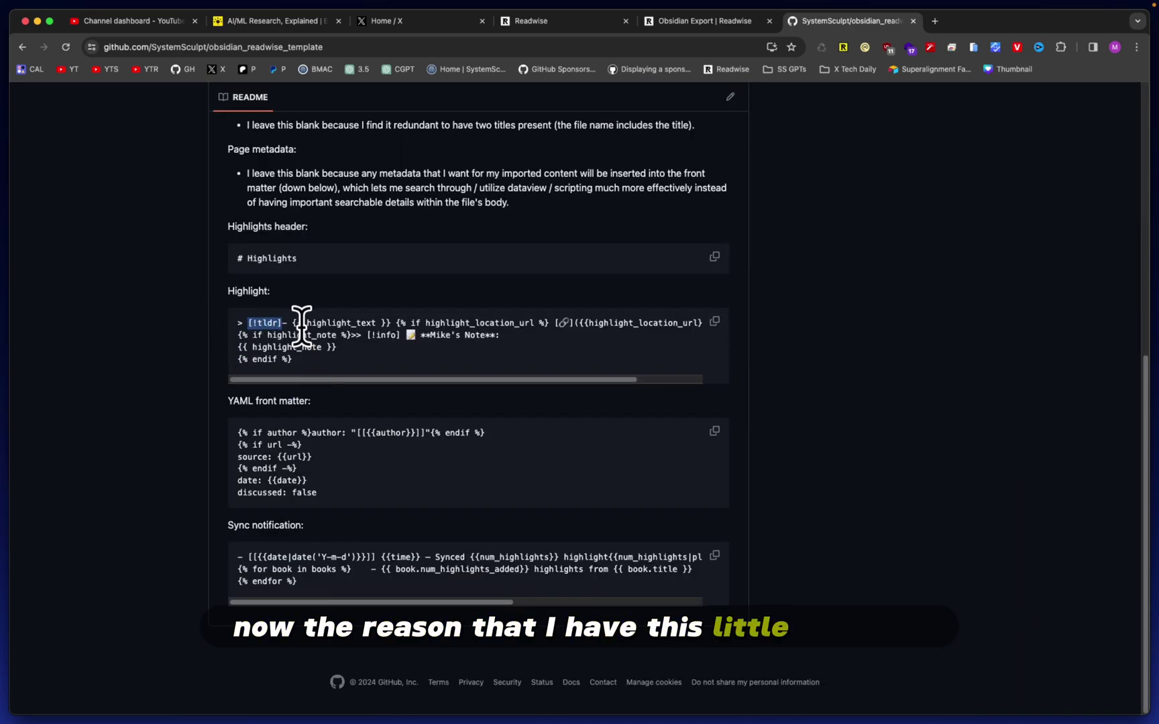
pyautogui.click(248, 330)
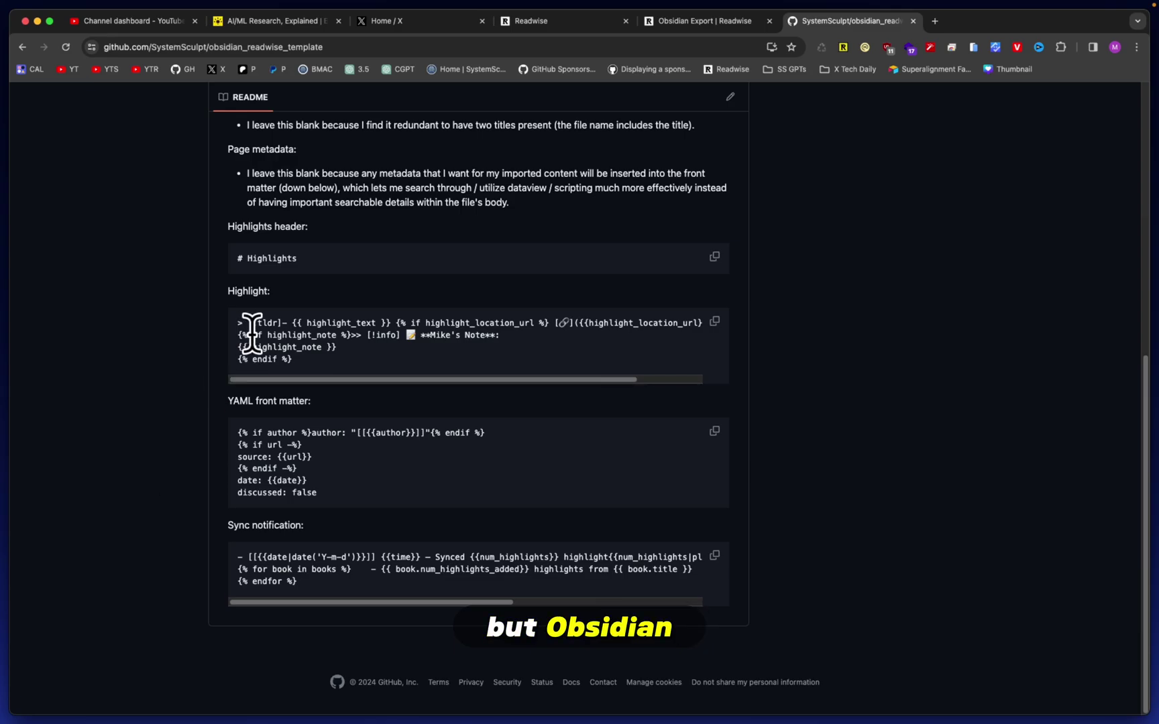
pyautogui.moveTo(248, 323); pyautogui.dragTo(290, 325)
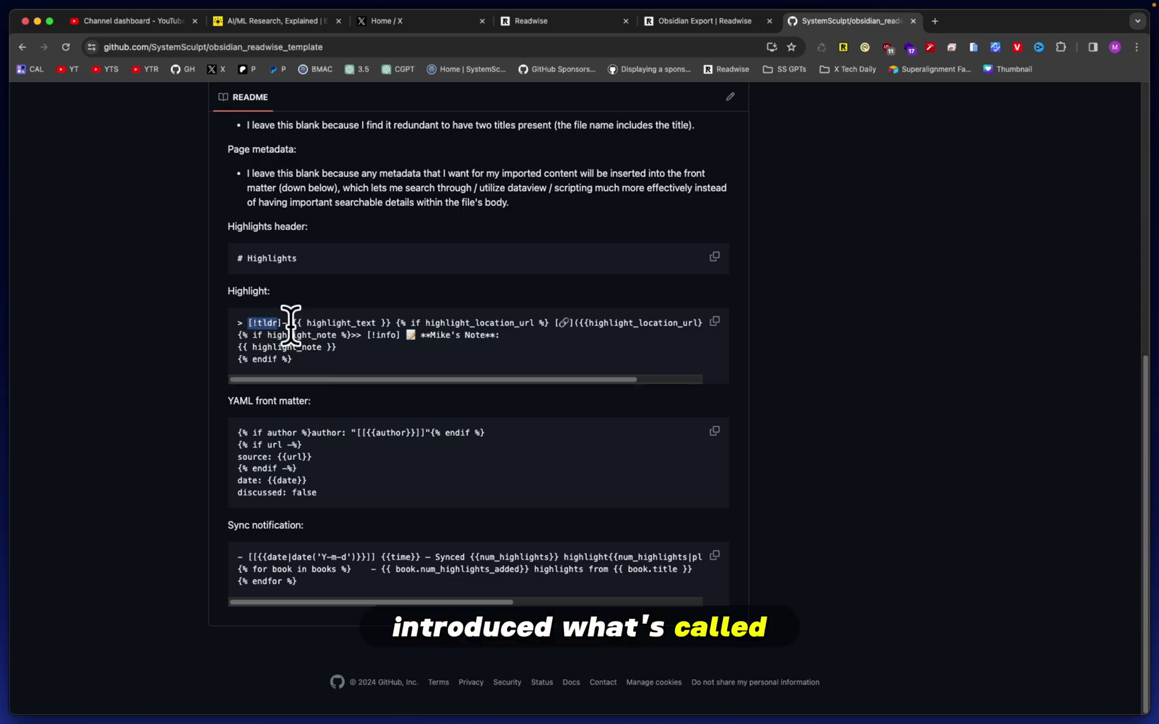
pyautogui.click(205, 325)
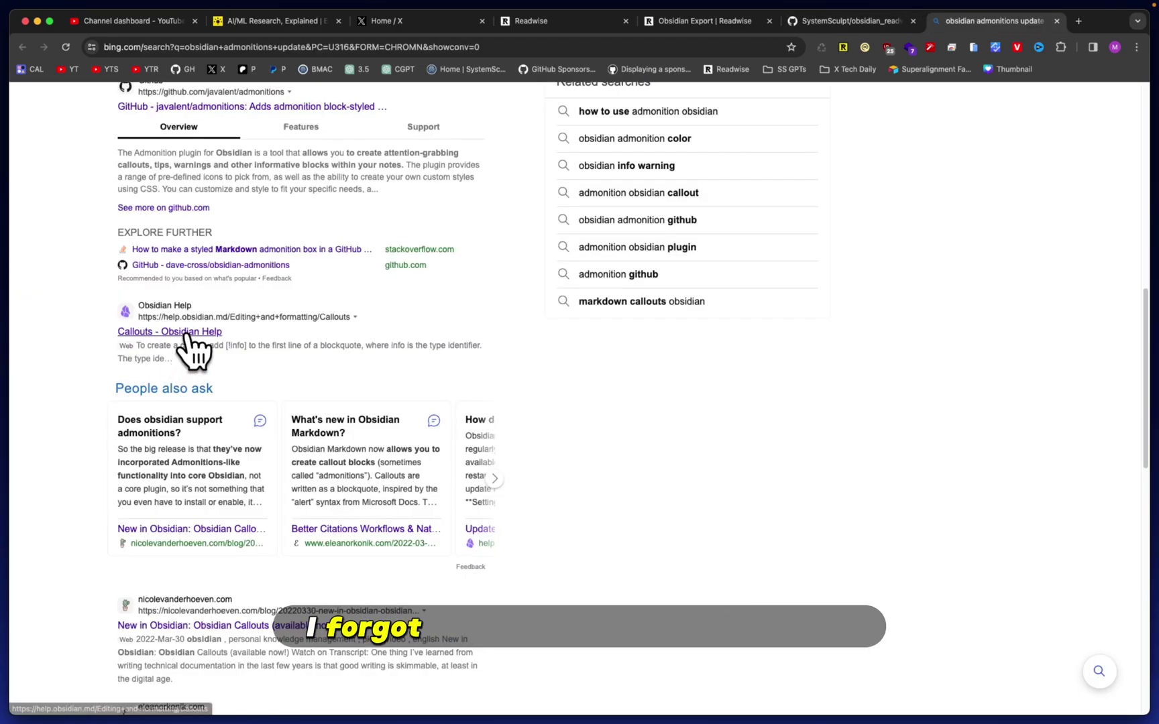
pyautogui.click(187, 331)
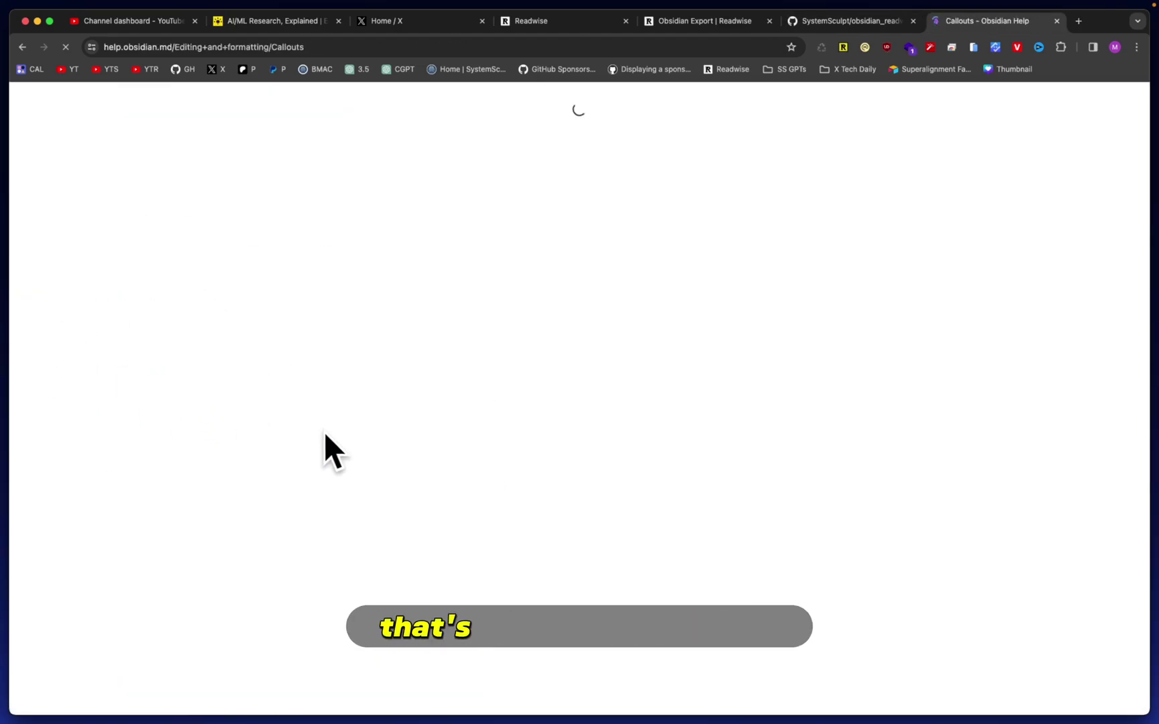
# Step: Scroll the Callouts help page and highlight the custom callout CSS example
pyautogui.scroll(-2, 470, 289)
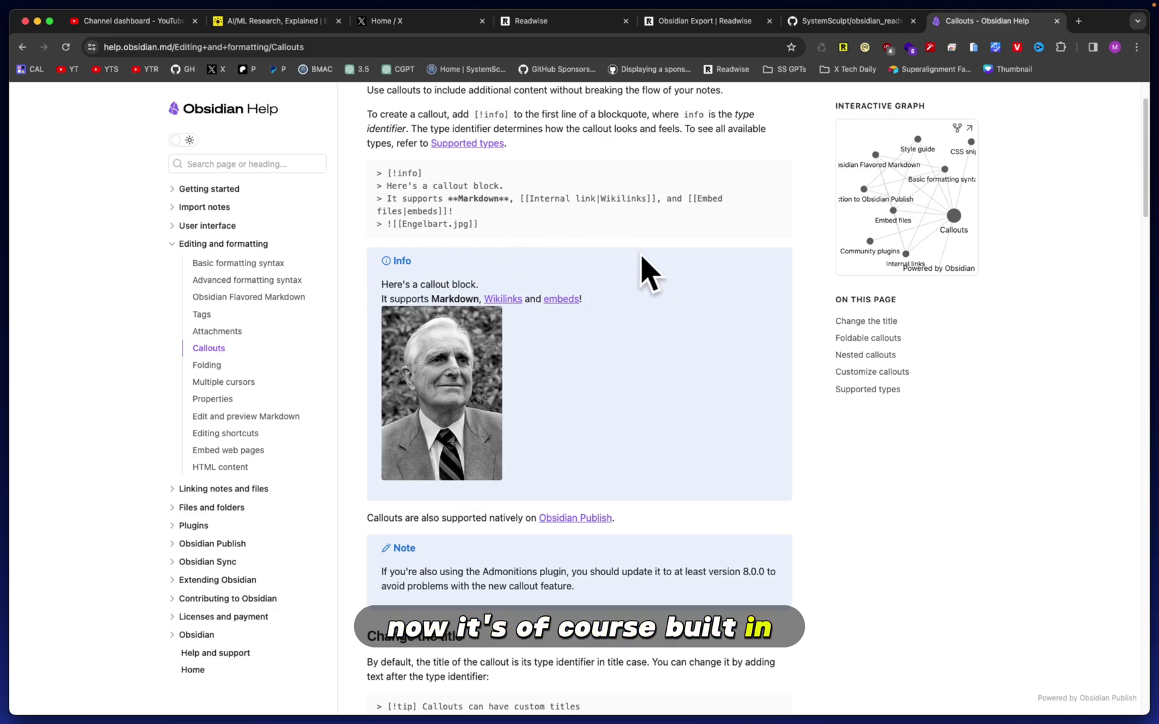
pyautogui.scroll(-3, 641, 256)
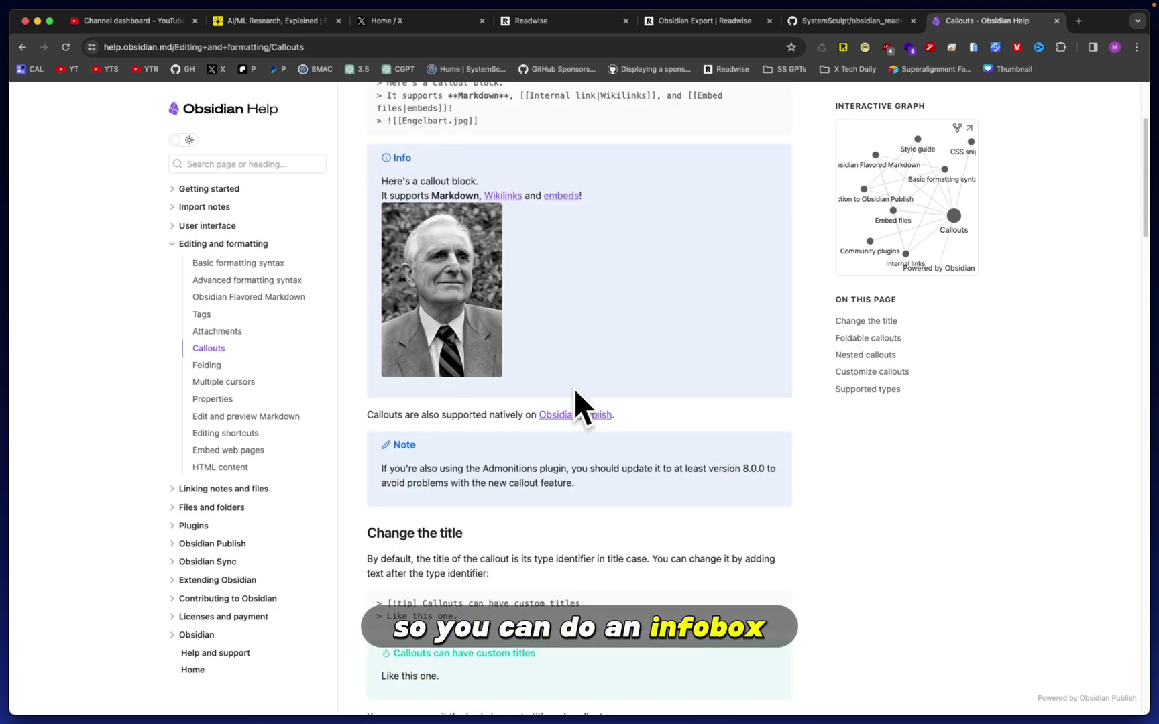
pyautogui.scroll(-10, 574, 387)
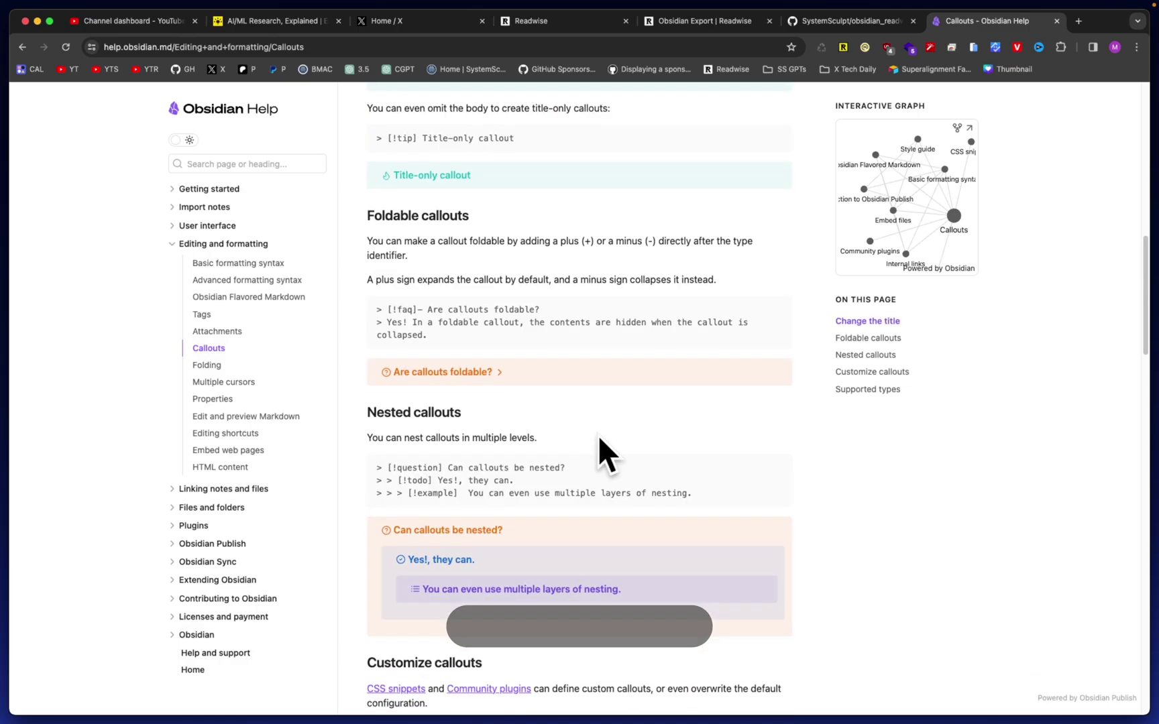
pyautogui.scroll(-4, 598, 435)
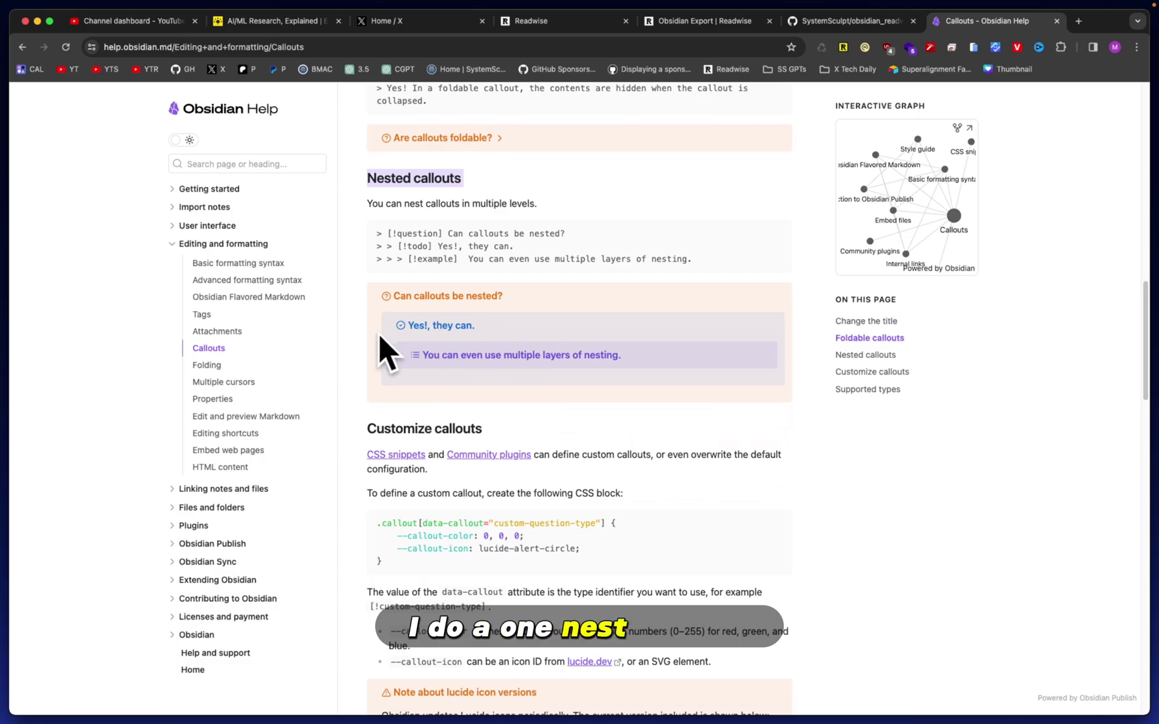
pyautogui.scroll(-2, 692, 348)
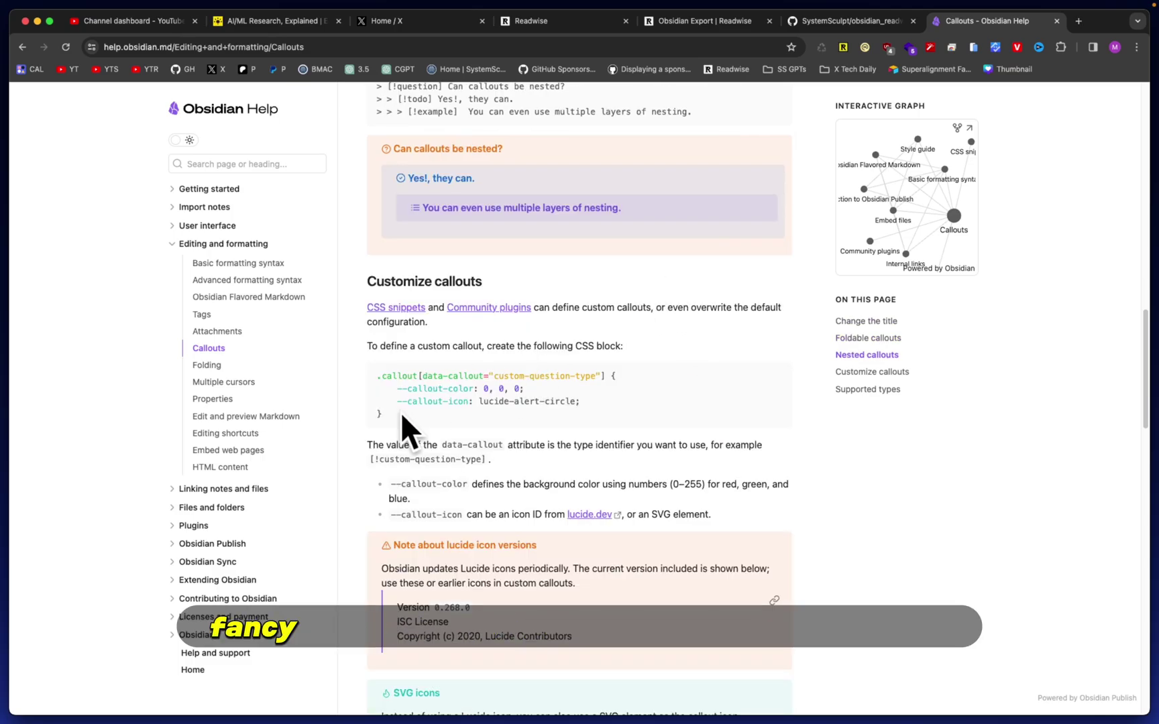
pyautogui.moveTo(400, 412); pyautogui.dragTo(368, 372)
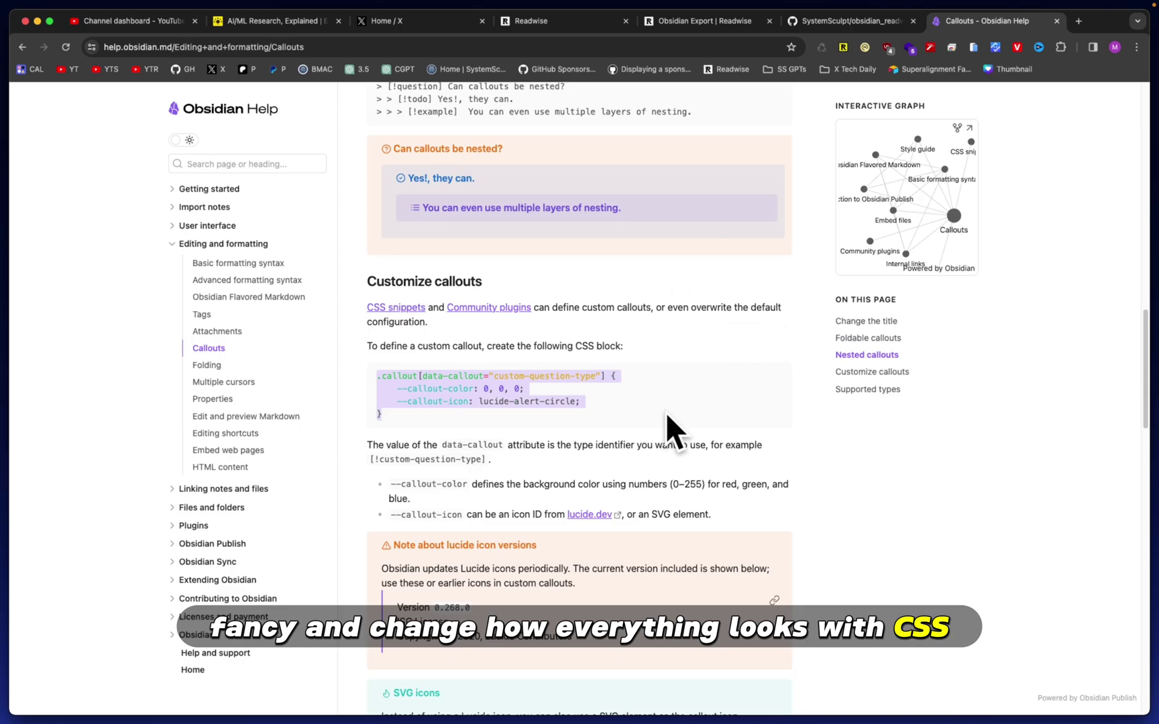
pyautogui.click(673, 376)
pyautogui.scroll(-1, 674, 375)
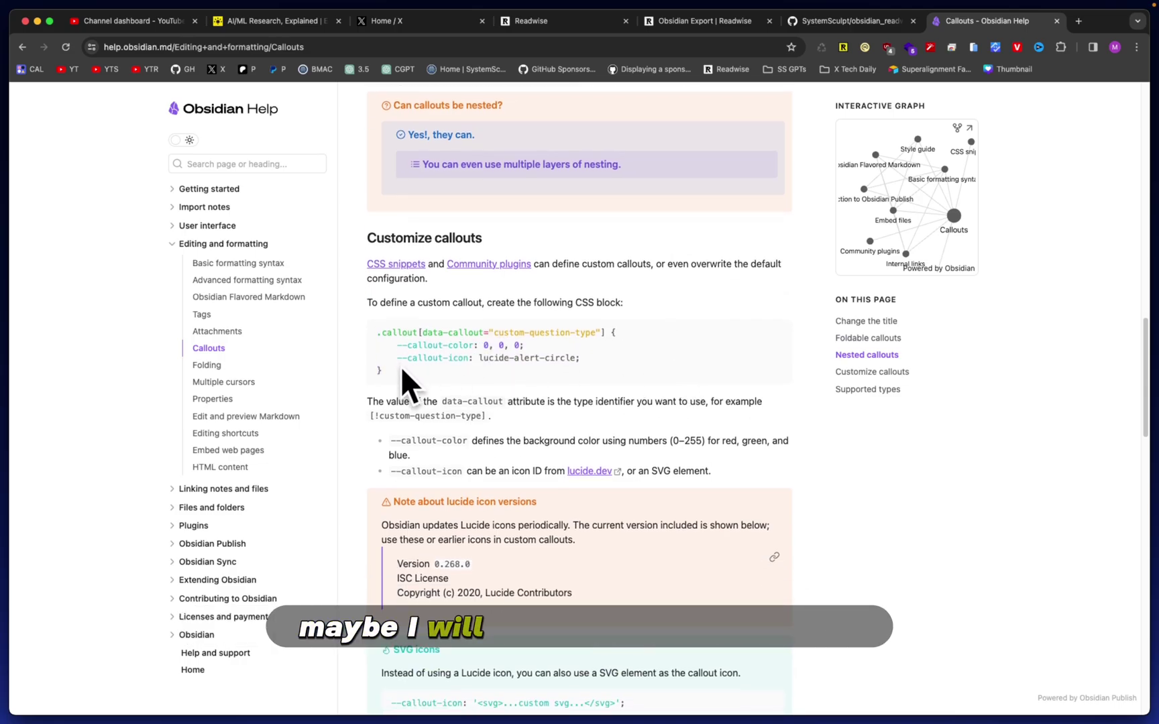
pyautogui.moveTo(400, 367); pyautogui.dragTo(365, 328)
pyautogui.click(365, 328)
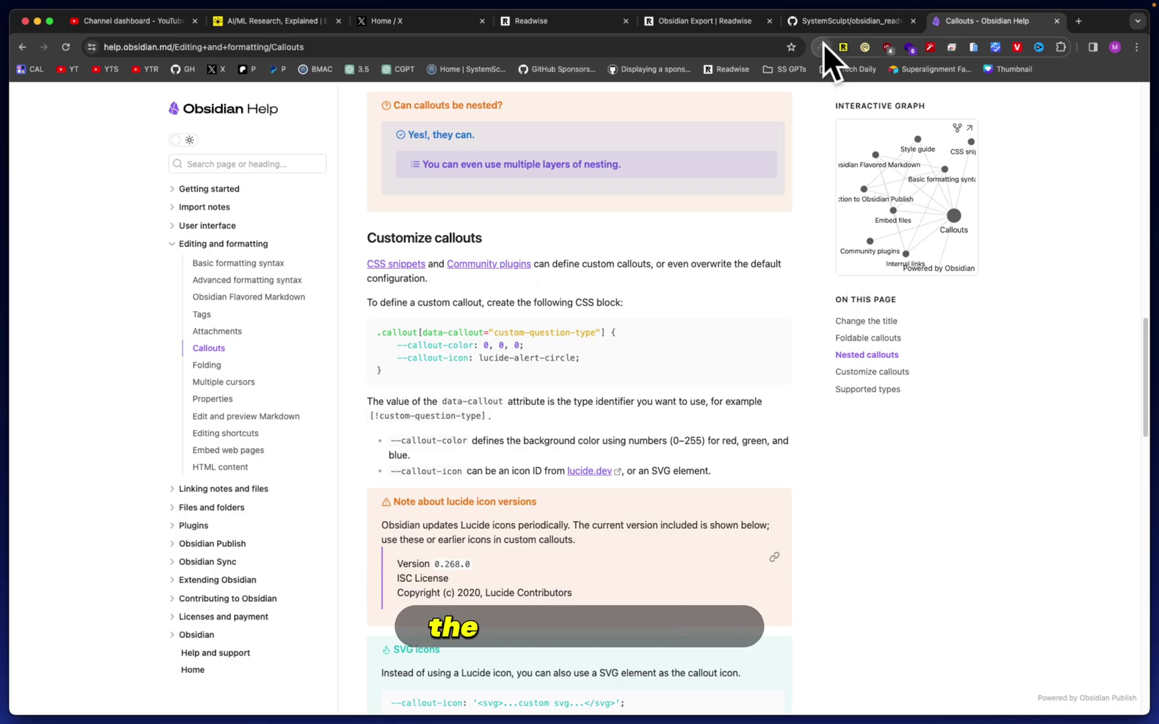
# Step: Expand the examples for the Info callout and another supported callout type
pyautogui.scroll(-13, 556, 330)
pyautogui.click(419, 272)
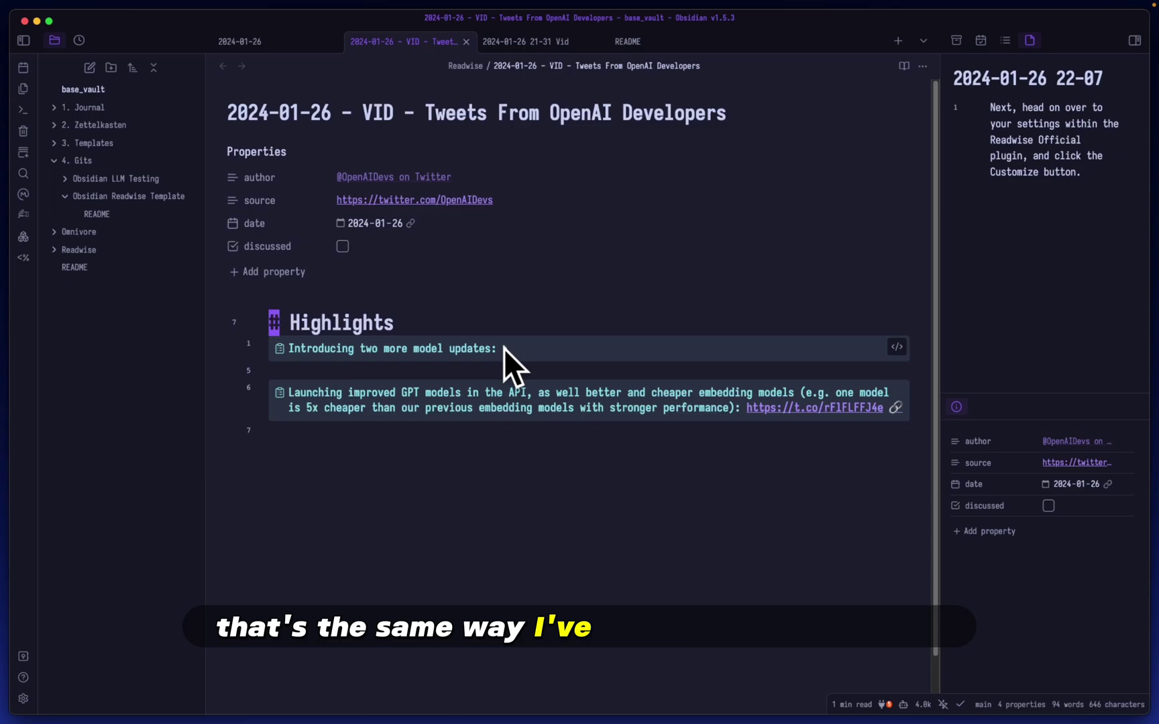
pyautogui.click(505, 349)
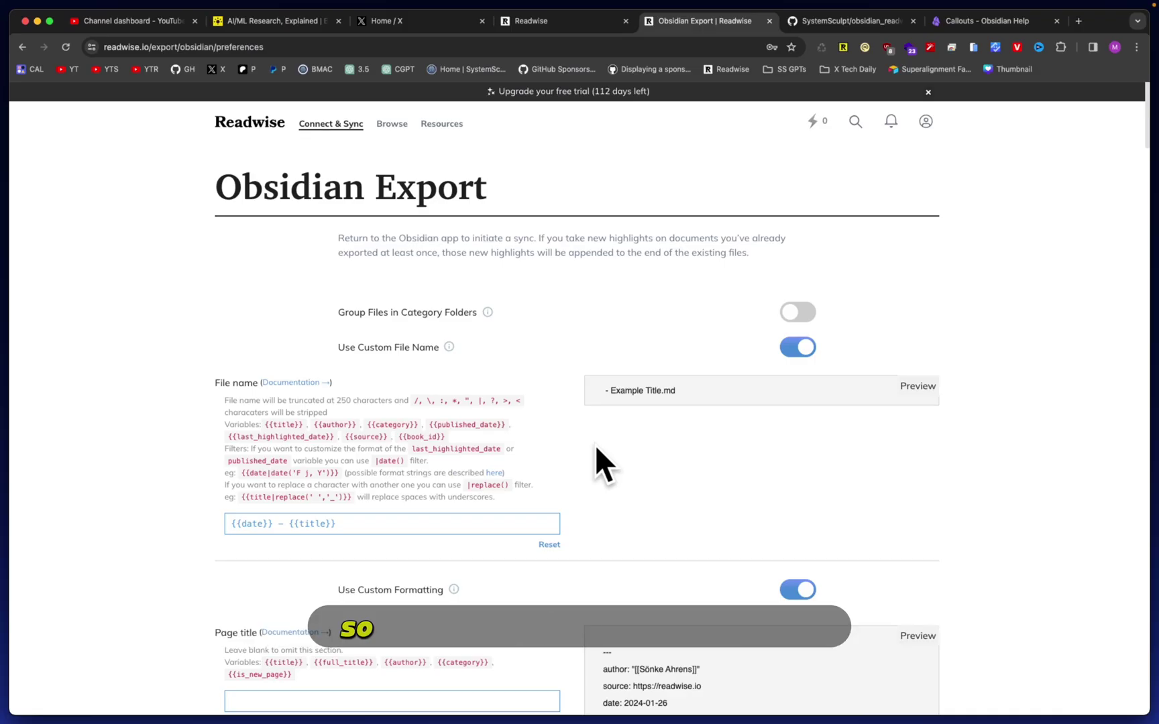
# Step: Scroll through the Obsidian Export fields and the preview showing [!tldr] highlight callouts
pyautogui.scroll(-2, 595, 444)
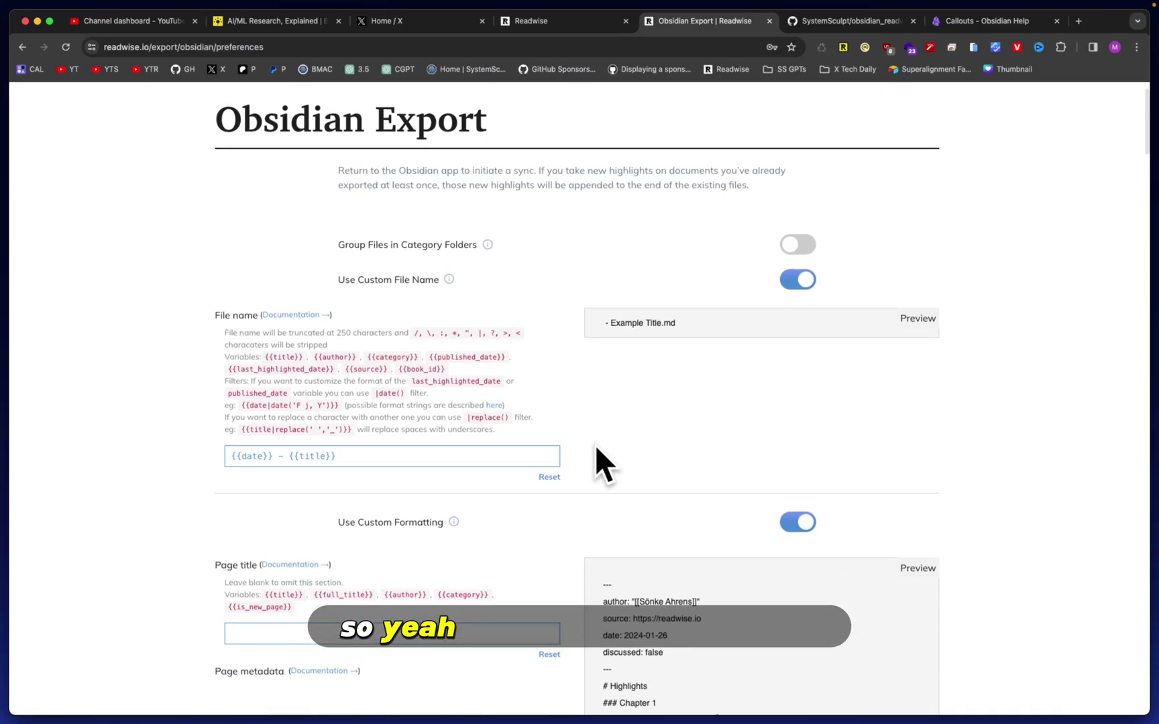
pyautogui.scroll(-1, 594, 444)
pyautogui.scroll(1, 594, 444)
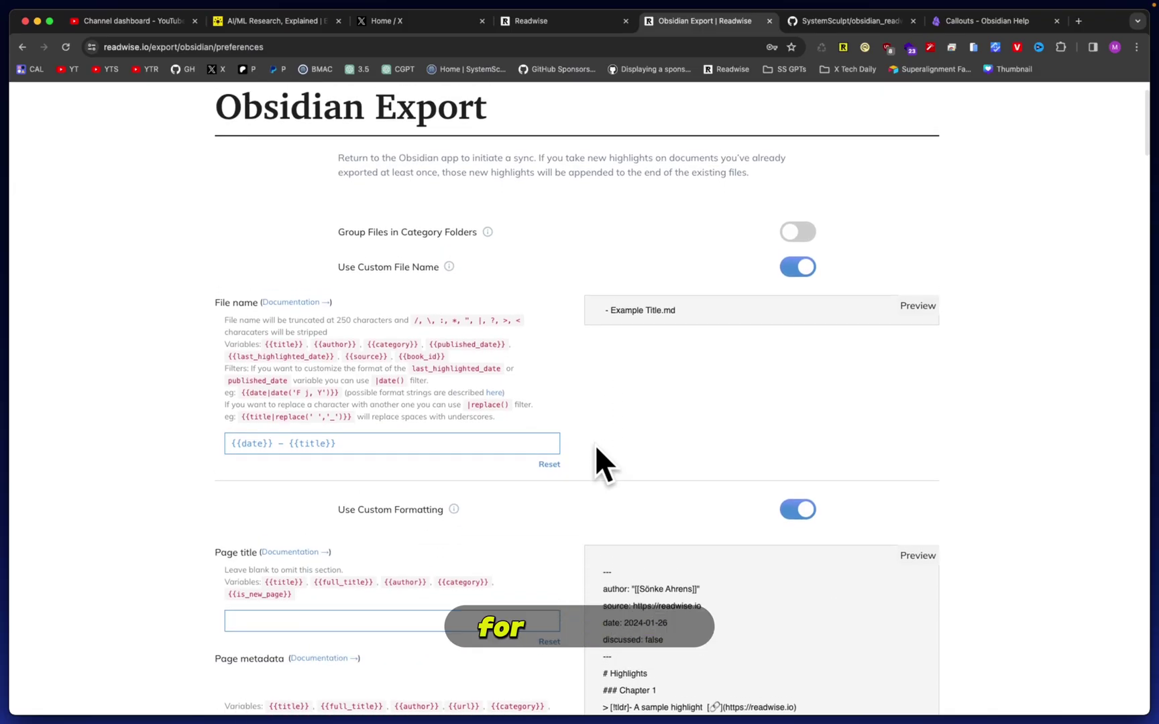
pyautogui.scroll(-5, 581, 512)
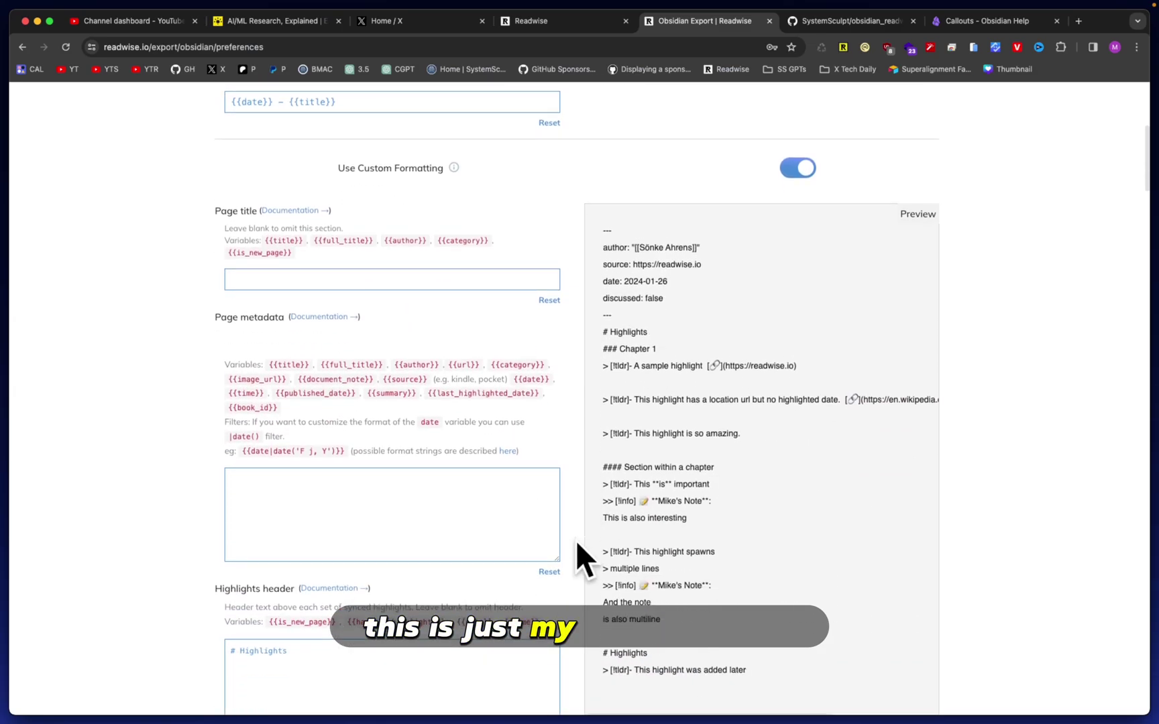
pyautogui.scroll(-3, 576, 540)
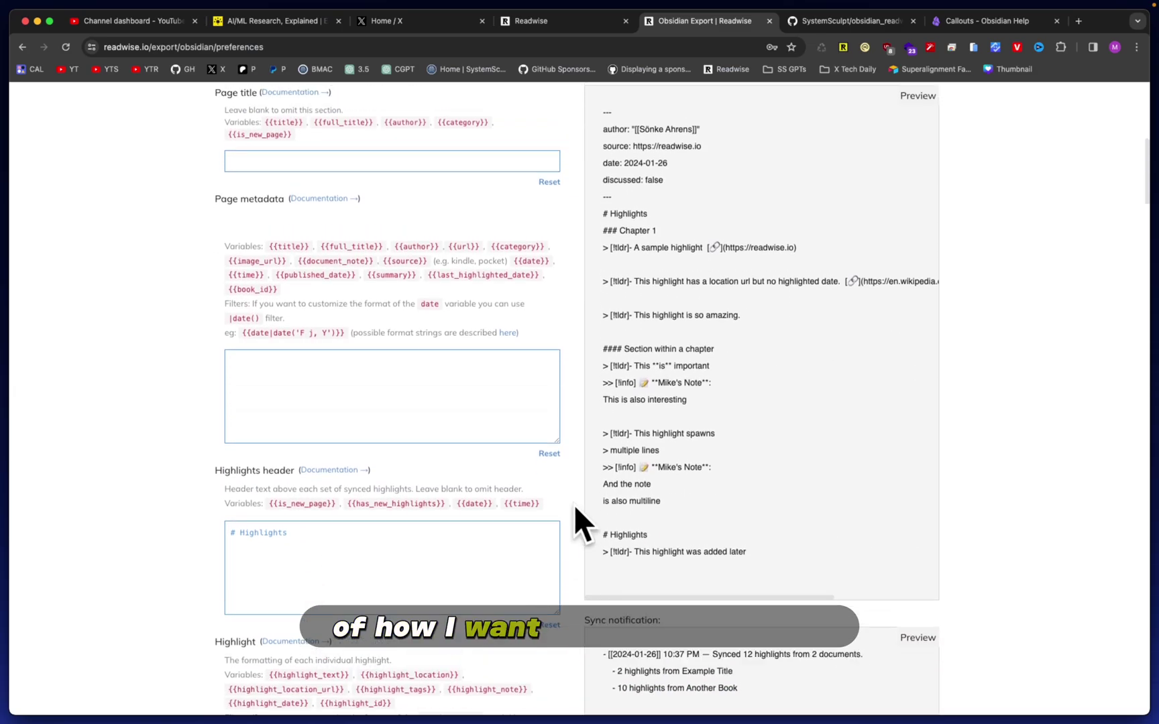
pyautogui.scroll(1, 574, 504)
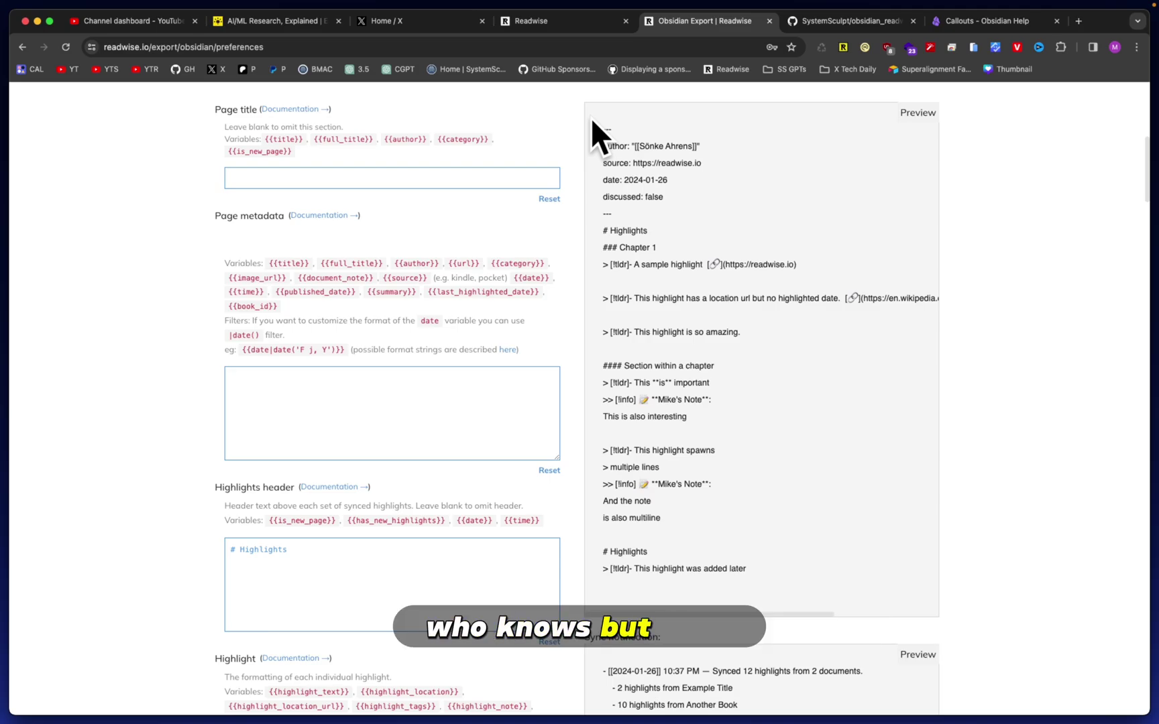
# Step: Return to the GitHub template README and scroll up to the repository header
pyautogui.click(831, 21)
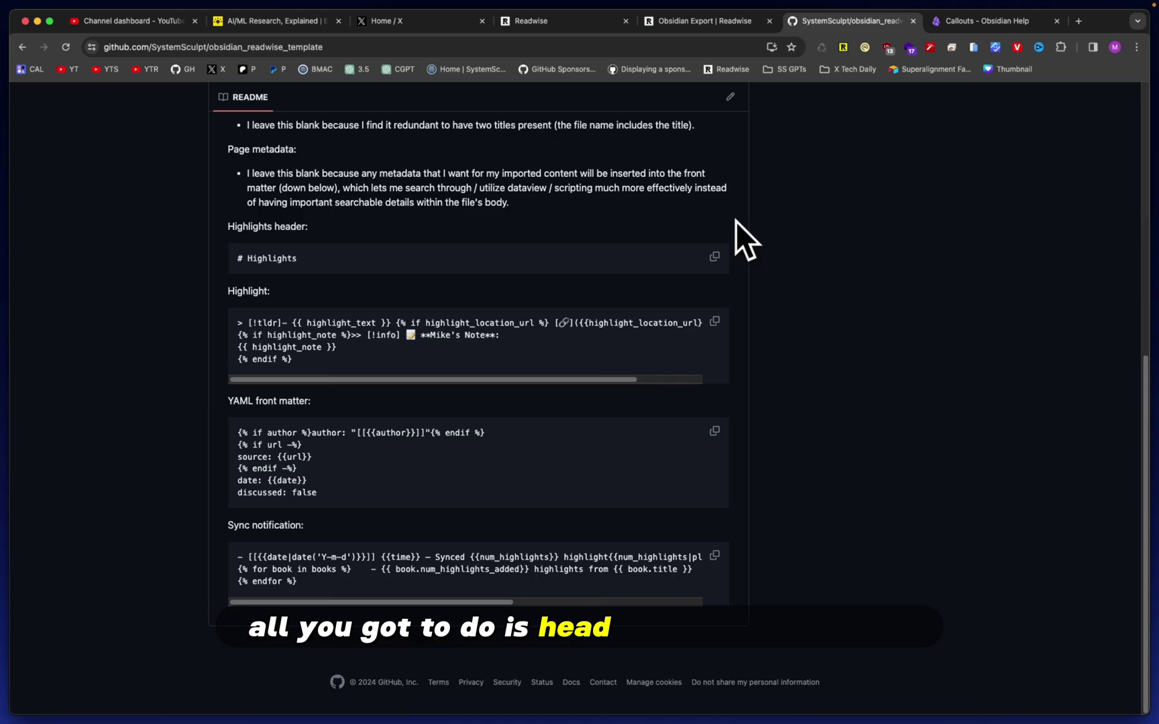
pyautogui.scroll(10, 737, 221)
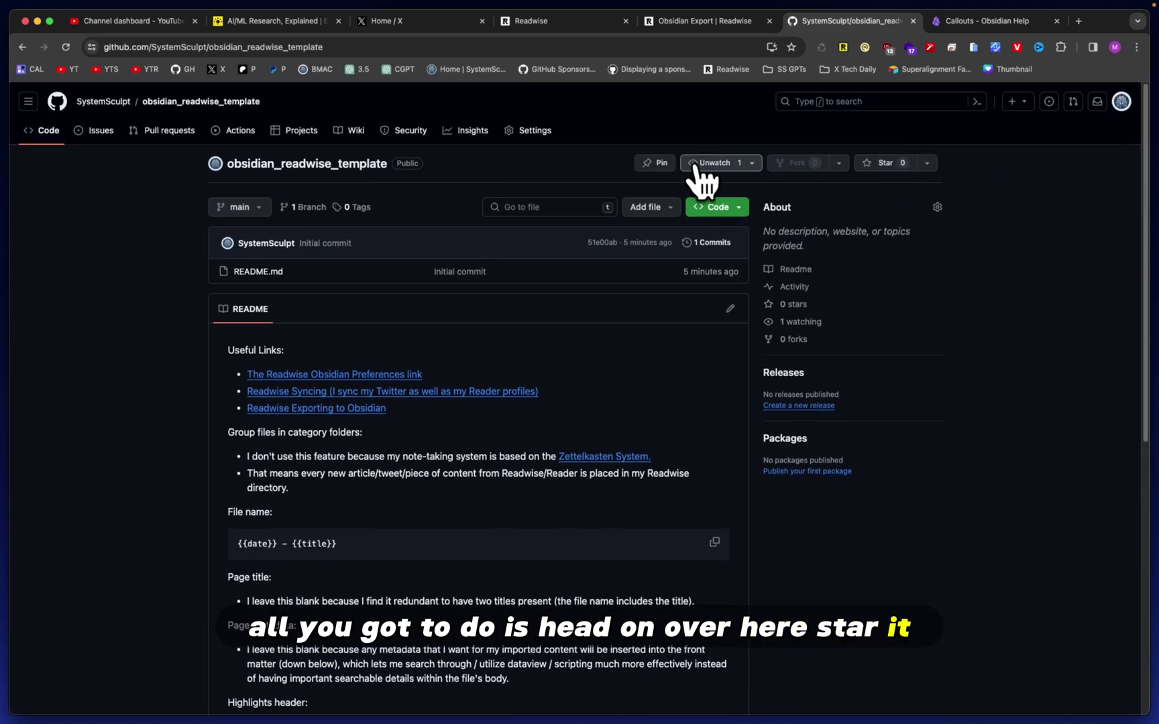